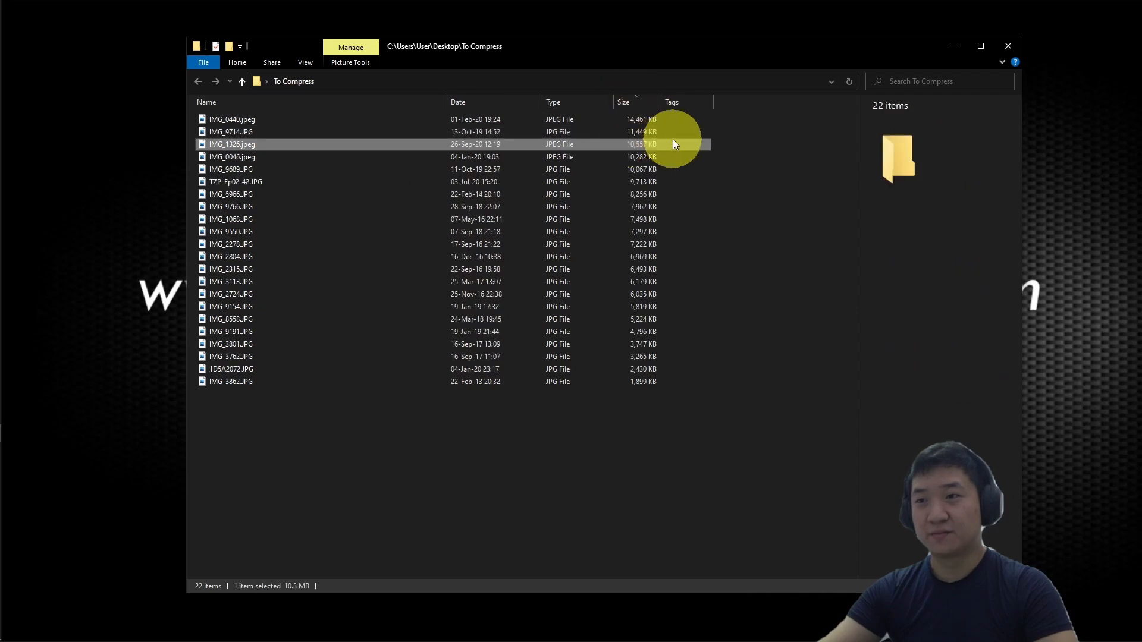
Check the details of the largest and smallest images in the To Compress folder, and minimize its window
left_click(643, 121)
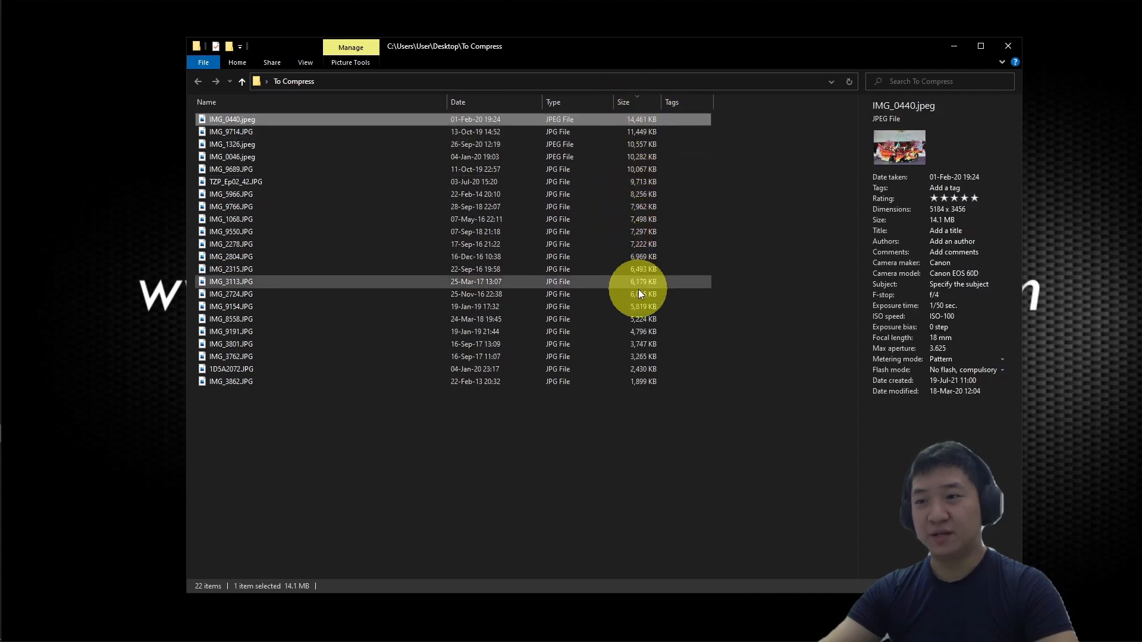
left_click(642, 383)
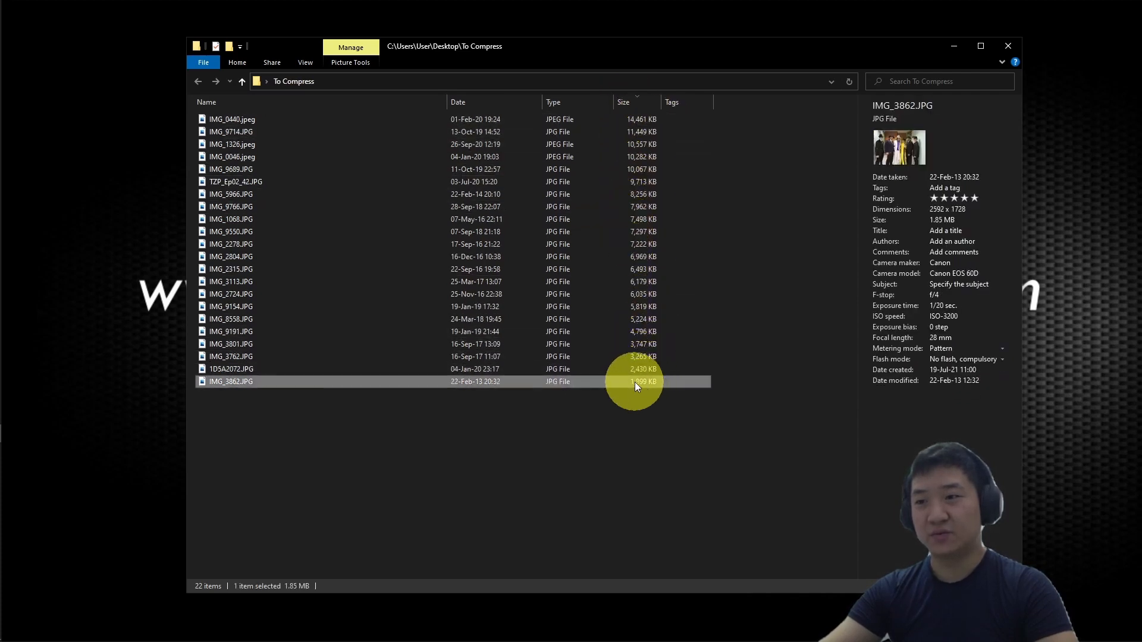
left_click(723, 172)
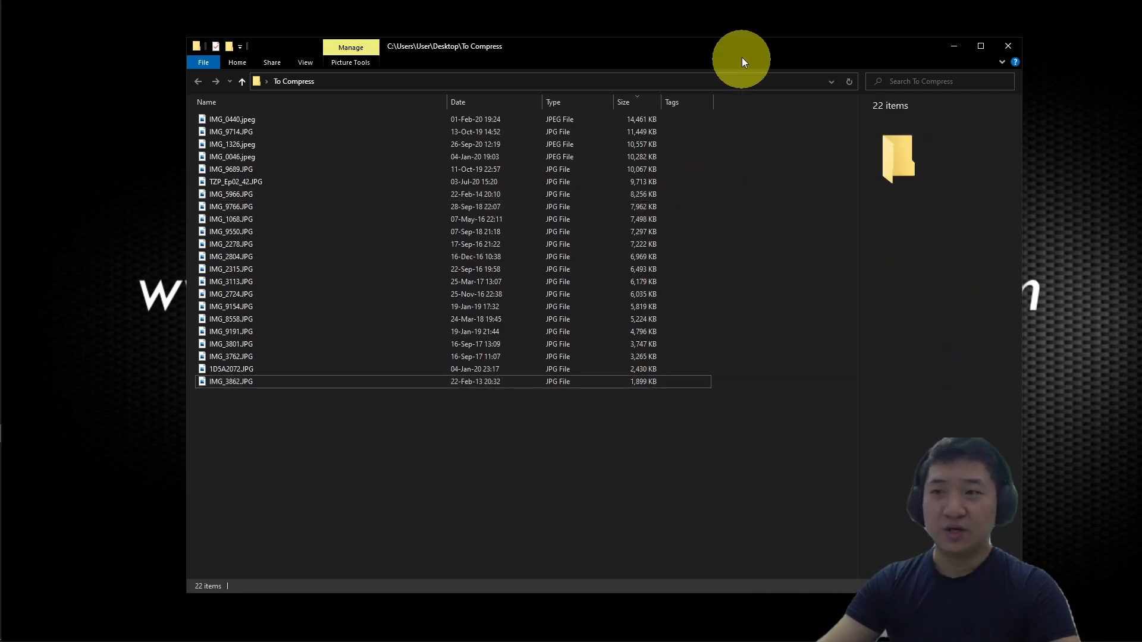
left_click(954, 47)
Launch Caesium from its desktop shortcut, and make its window narrower and move it clear of the desktop icons
left_click(559, 159)
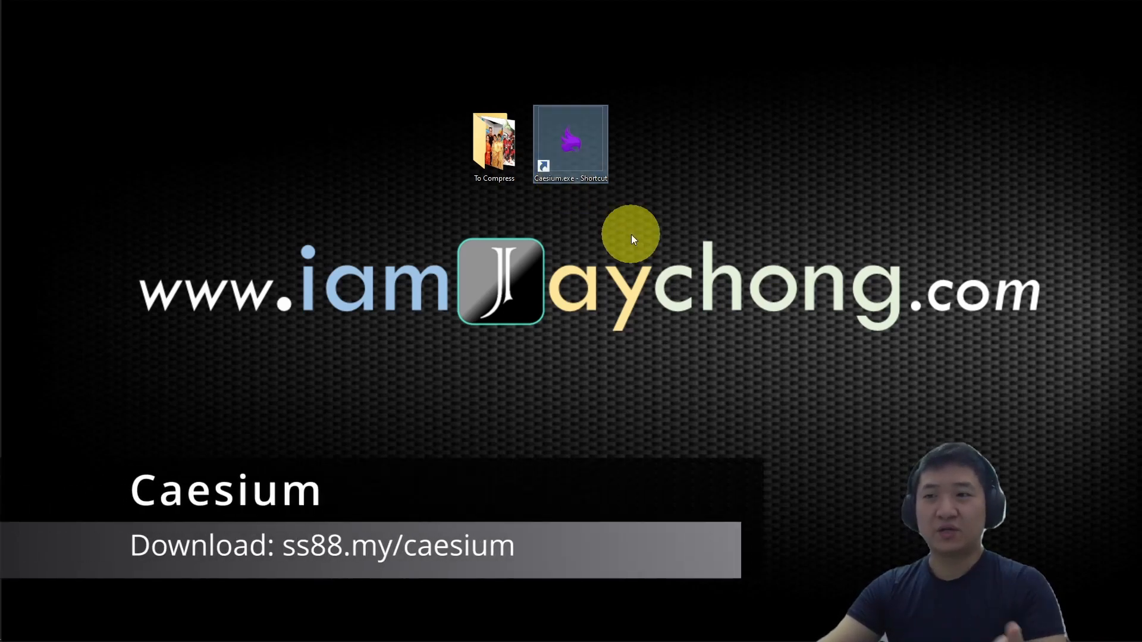
double_click(565, 142)
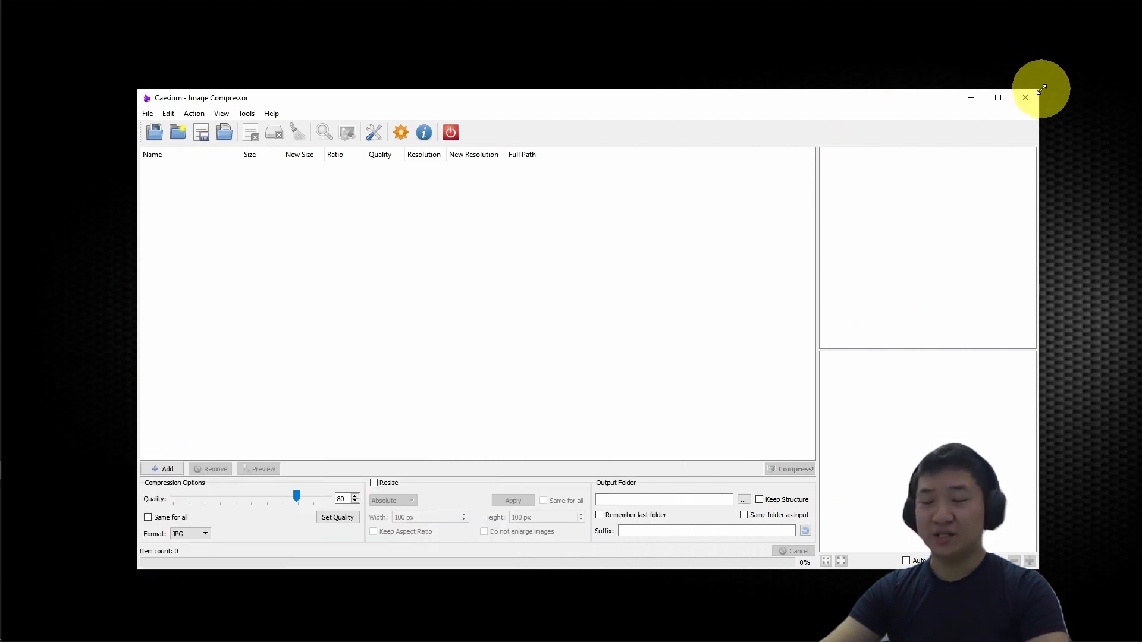
left_click_drag(1040, 89, 900, 83)
left_click_drag(586, 94, 628, 190)
Add all images from the desktop's To Compress folder to the Caesium file list
left_click(494, 142)
double_click(494, 141)
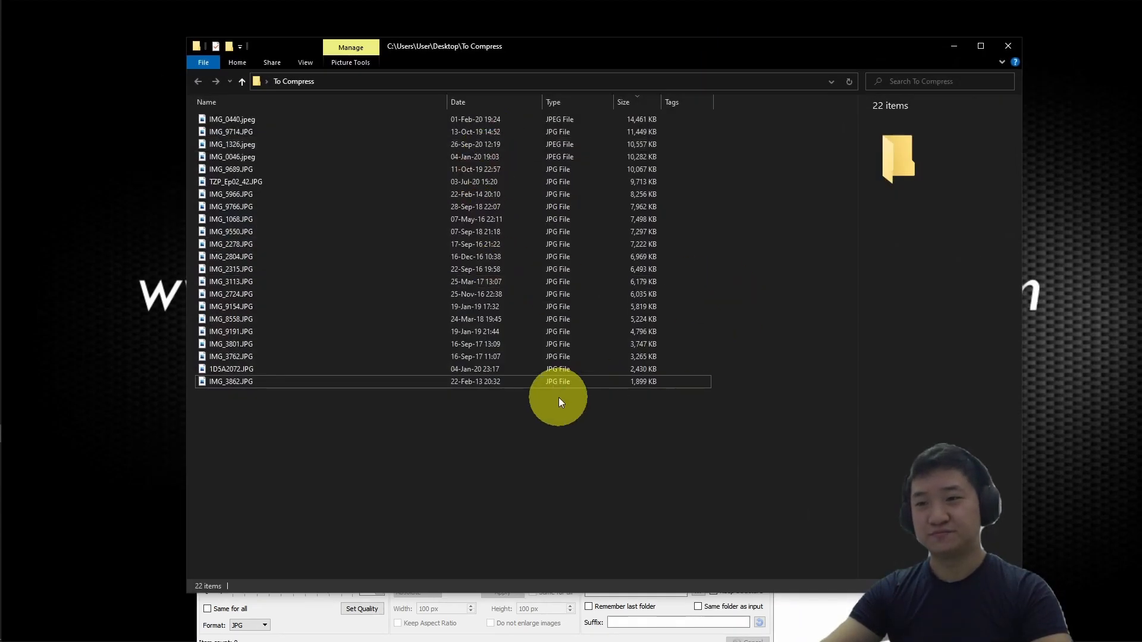
left_click_drag(517, 404, 402, 55)
left_click_drag(347, 269, 419, 309)
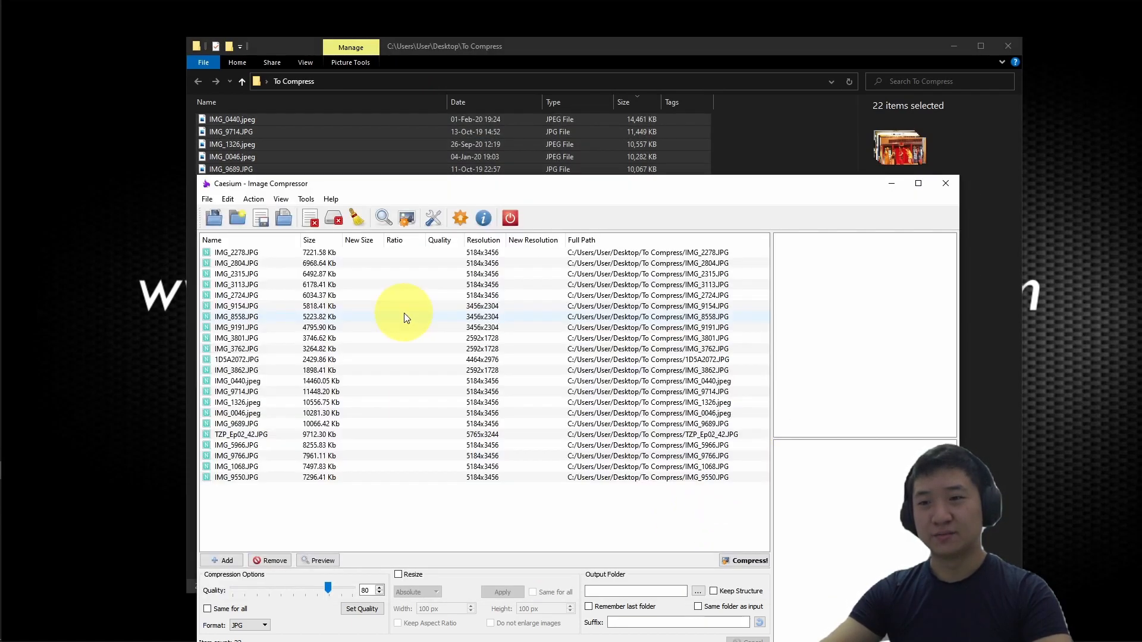
left_click_drag(598, 191, 712, 92)
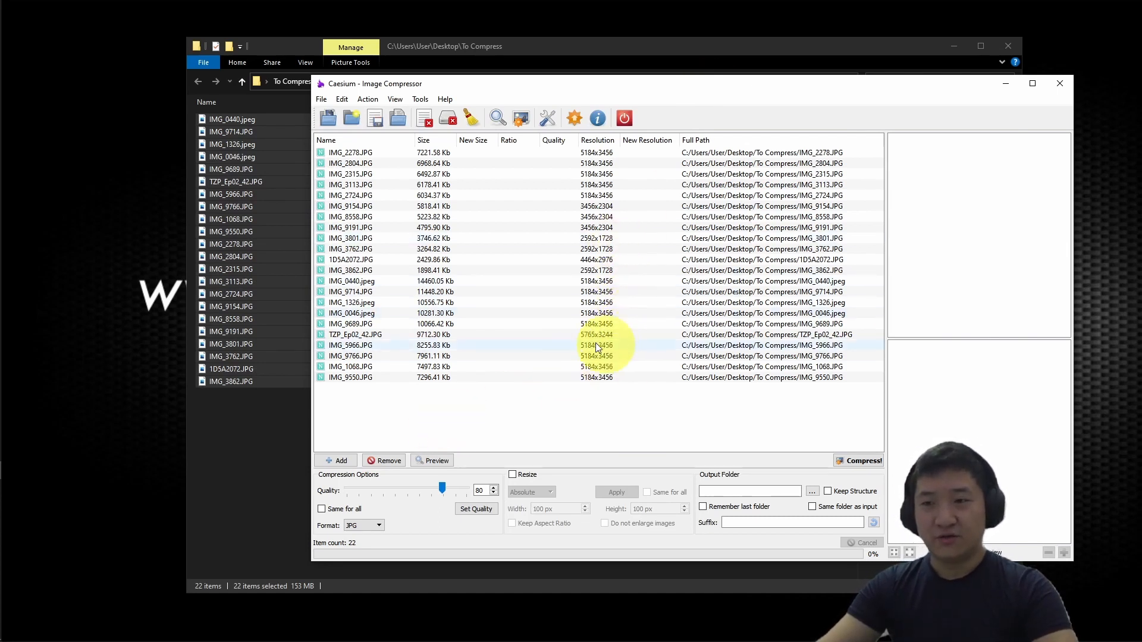
View the thumbnails of IMG_9550.JPG and IMG_3801.JPG, and enter a compression quality of 50
left_click(455, 377)
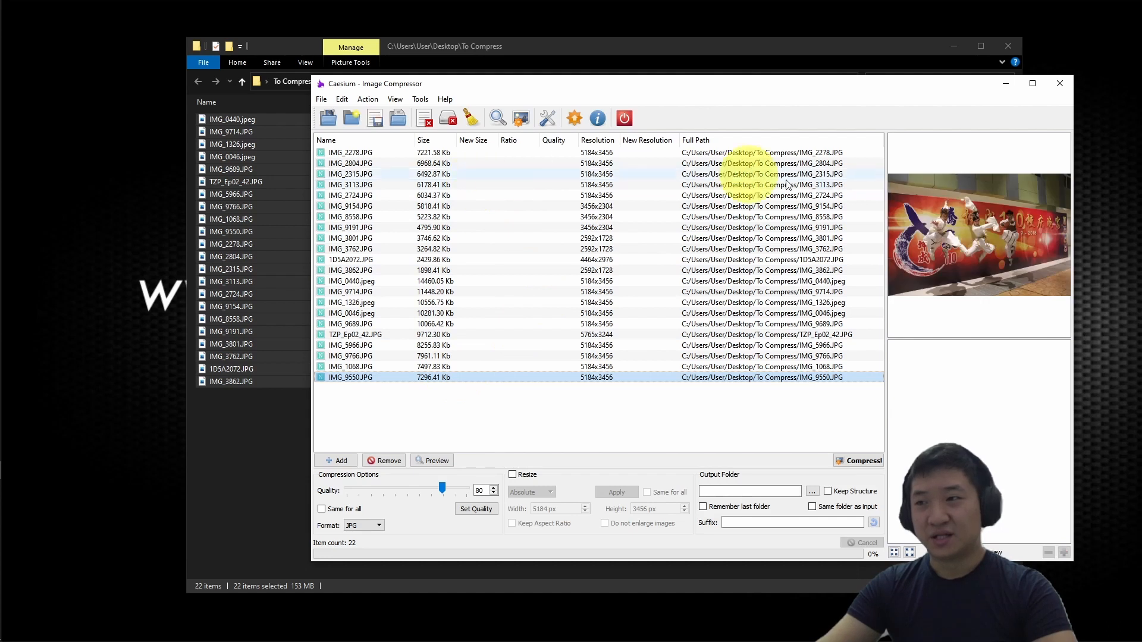
left_click(382, 238)
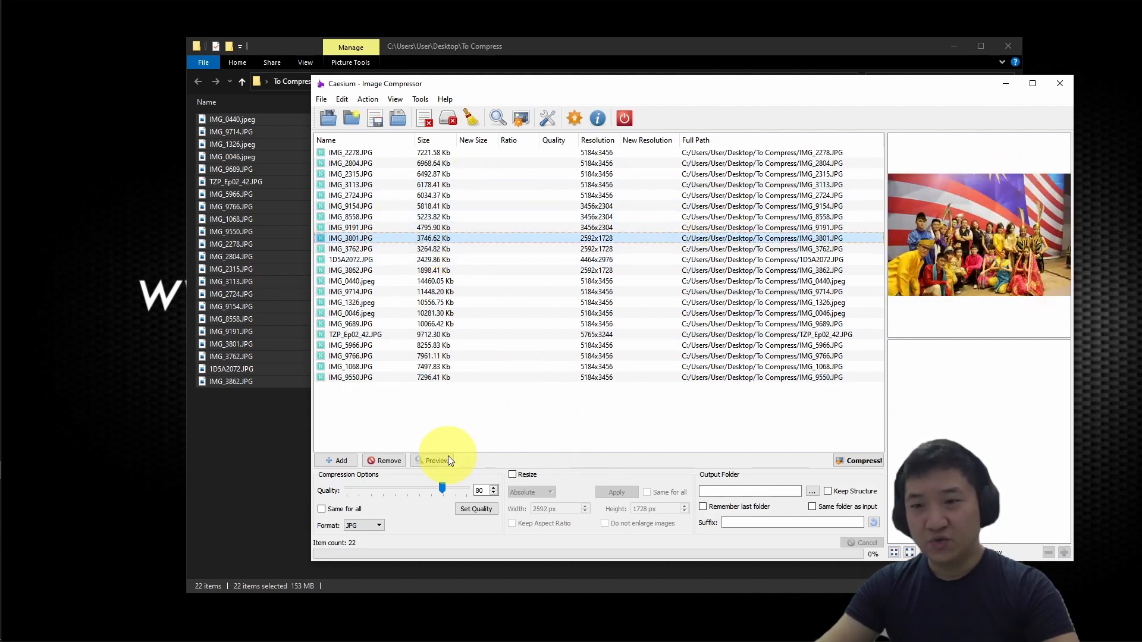
double_click(481, 491)
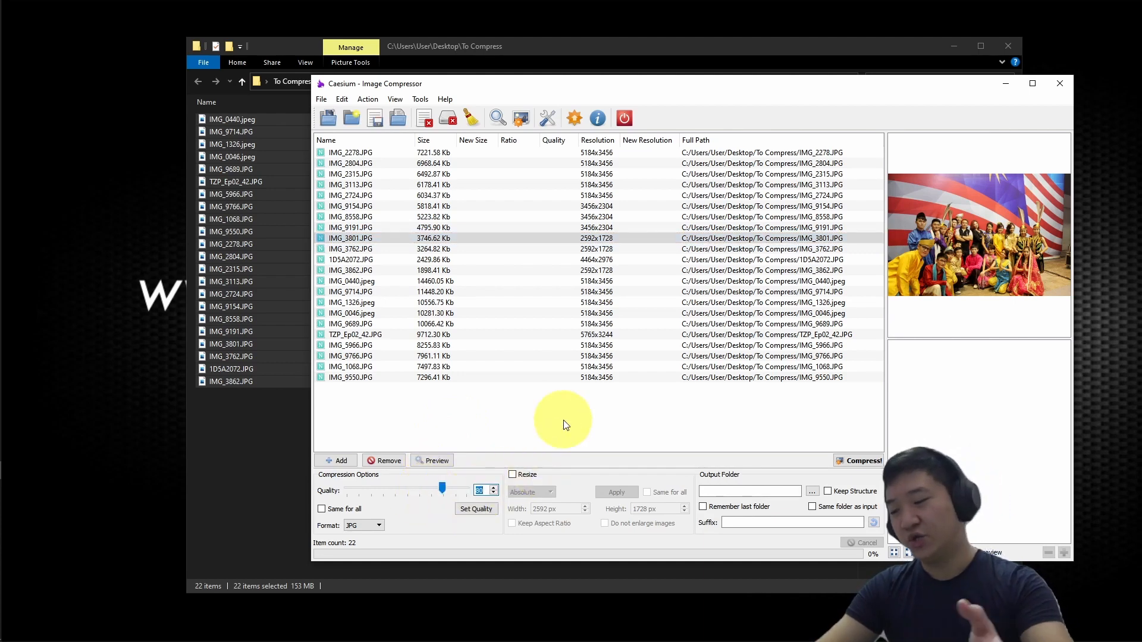
type("50")
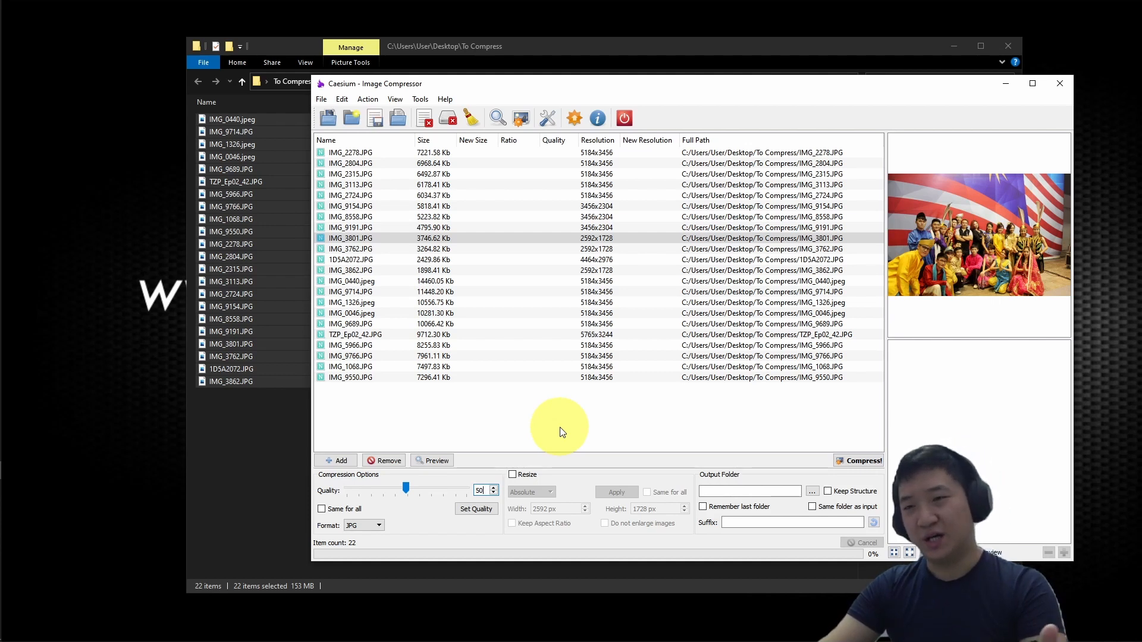
left_click_drag(561, 431, 484, 155)
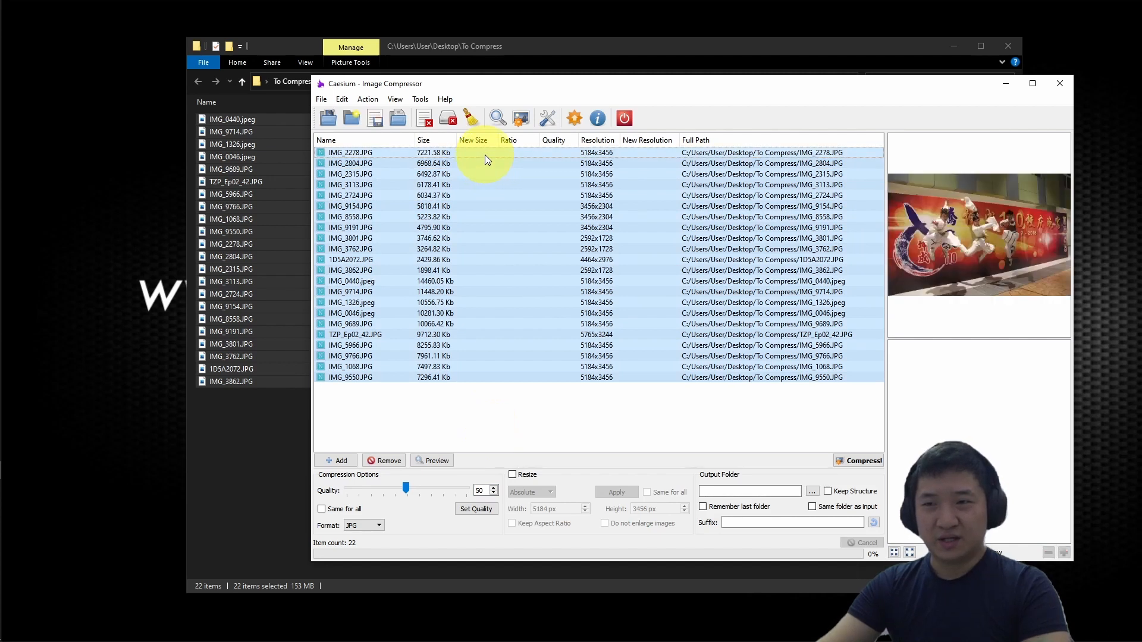
left_click(519, 438)
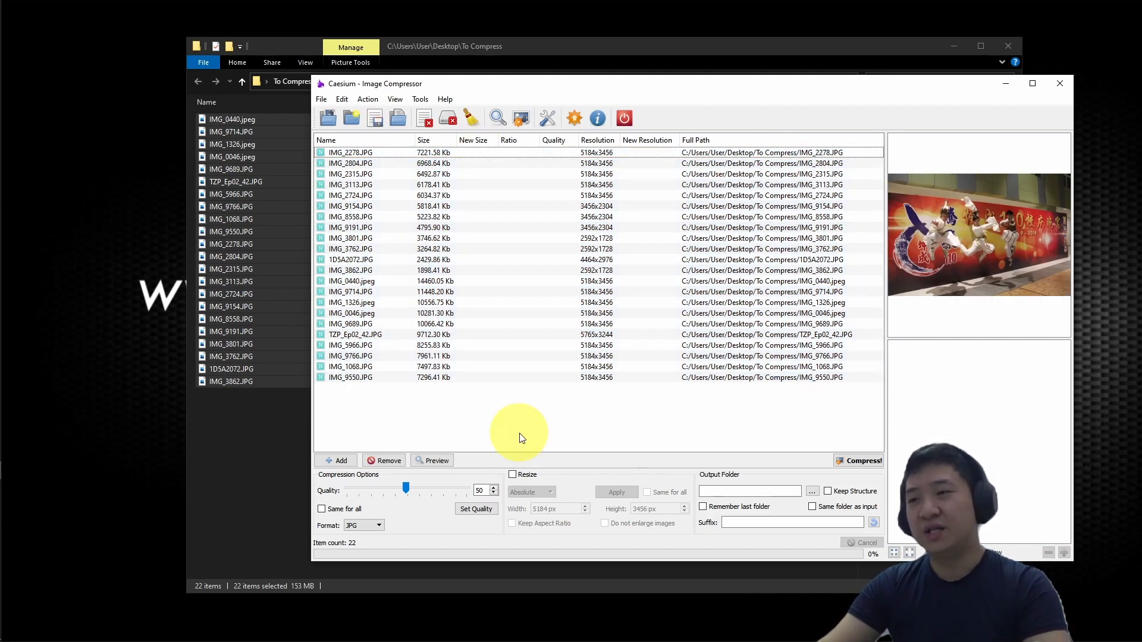
left_click(595, 283)
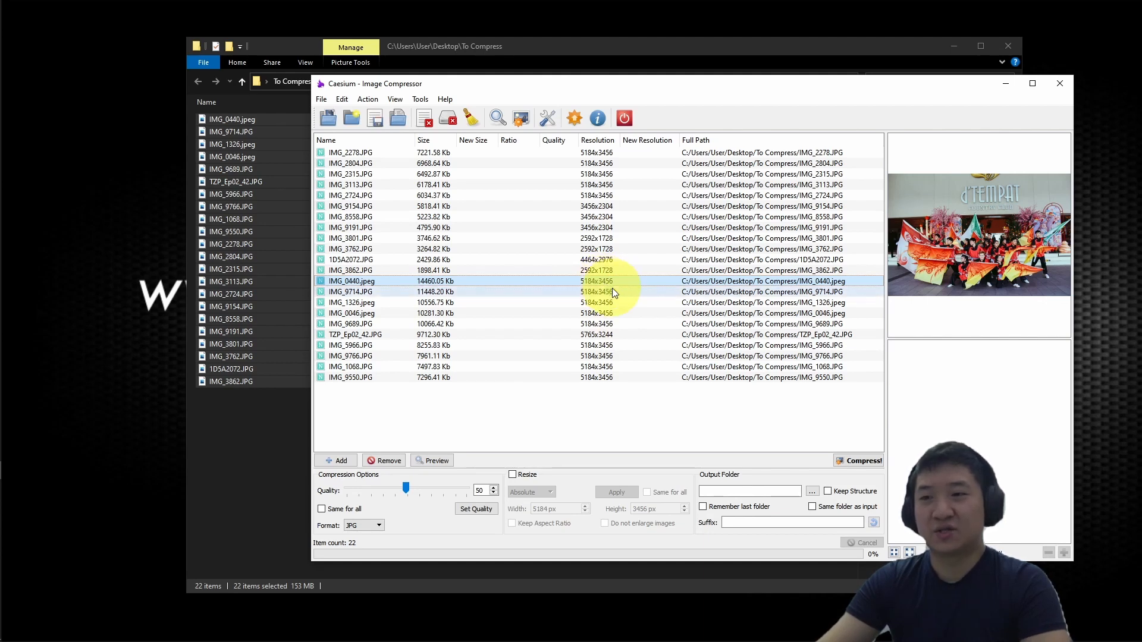
left_click(608, 405)
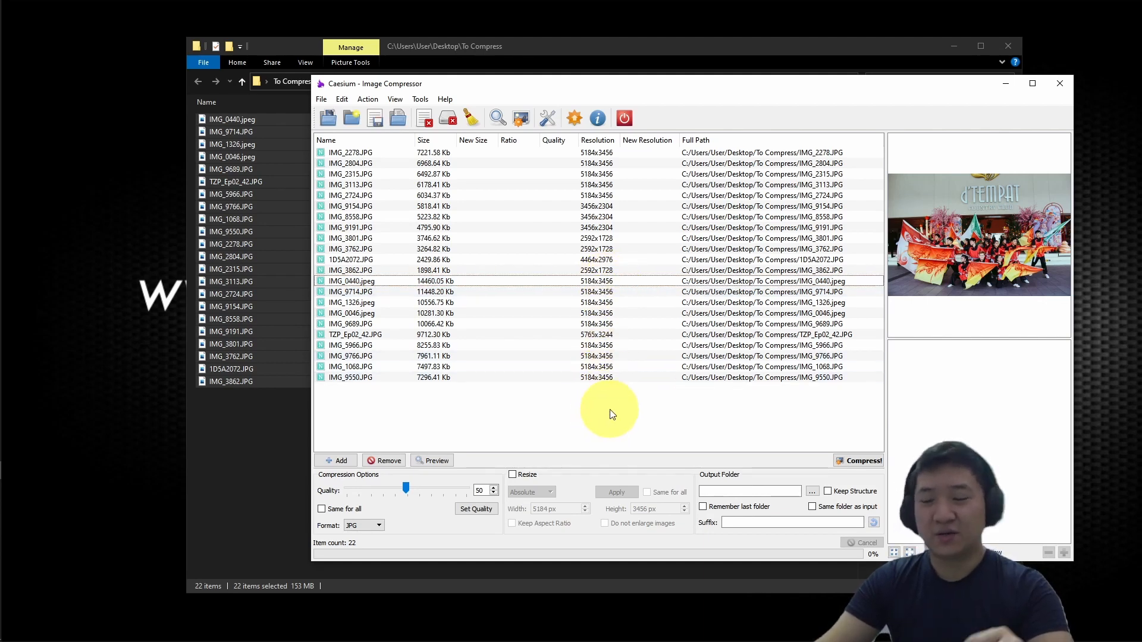
left_click_drag(476, 415, 483, 119)
left_click(476, 417)
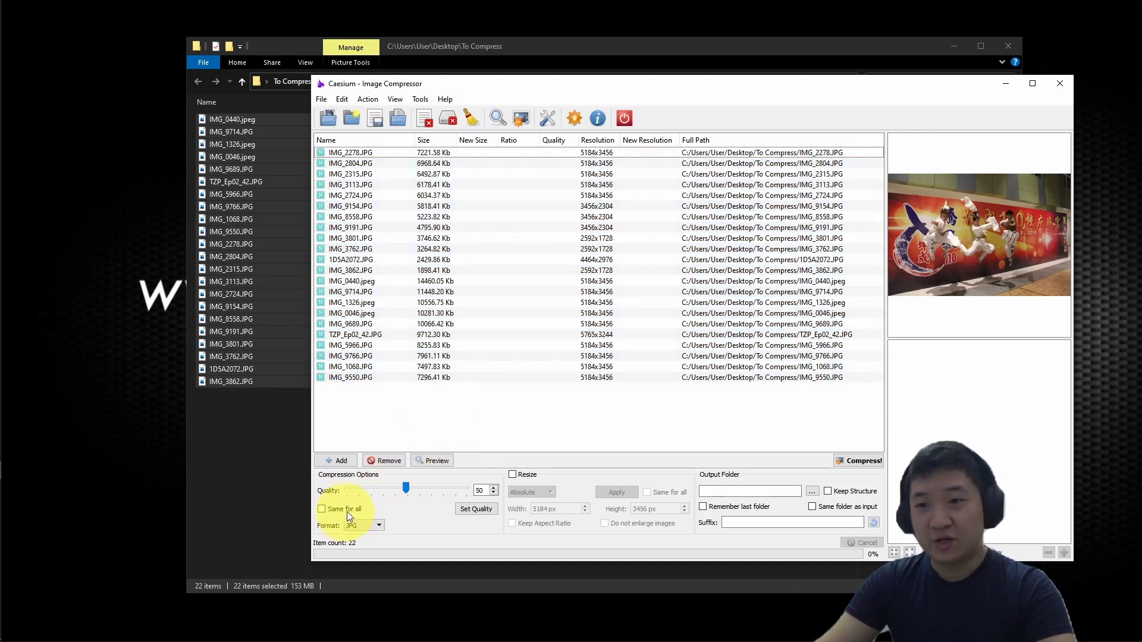
Apply the entered compression quality of 50 to all images in the list
left_click(328, 509)
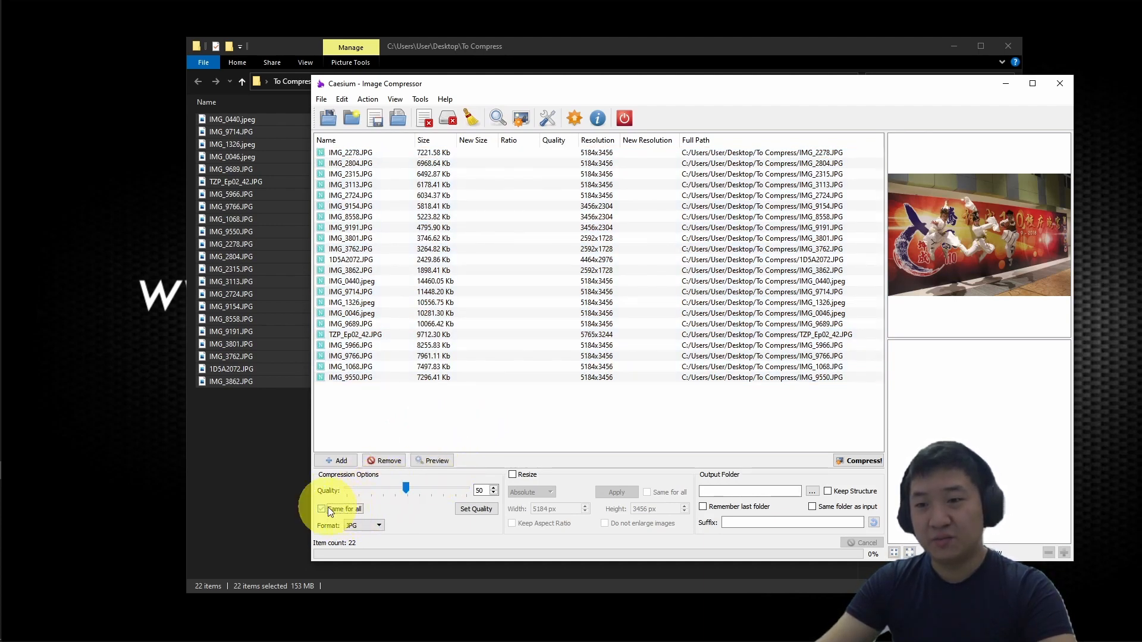
left_click(466, 508)
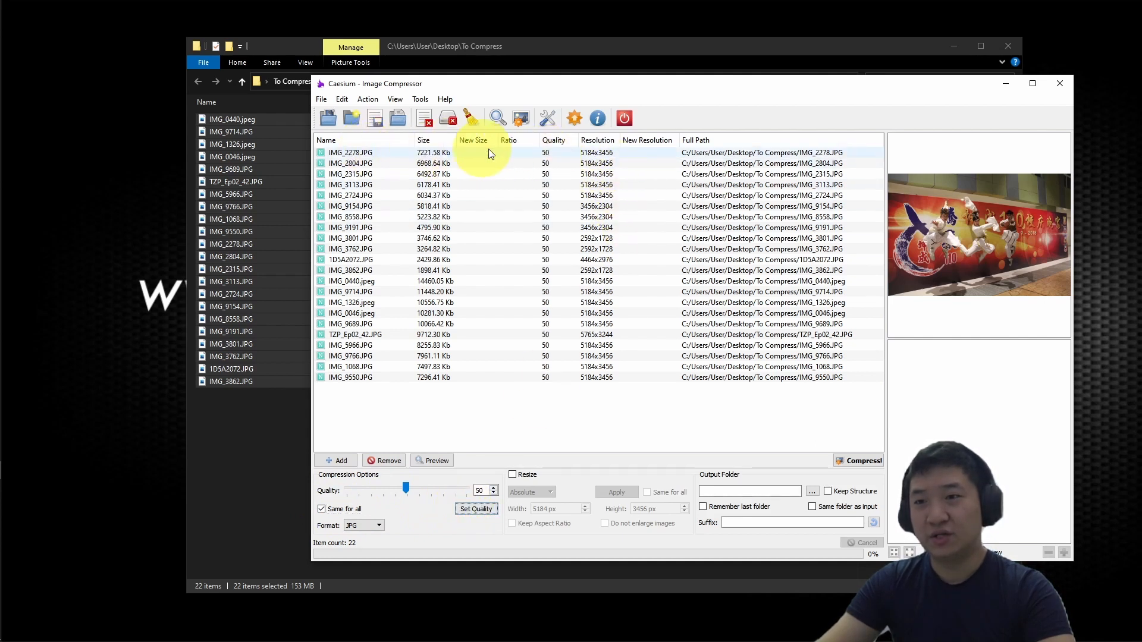
Enable resizing with IMG_2278.JPG selected, and set the resize mode to Percentage
left_click(349, 153)
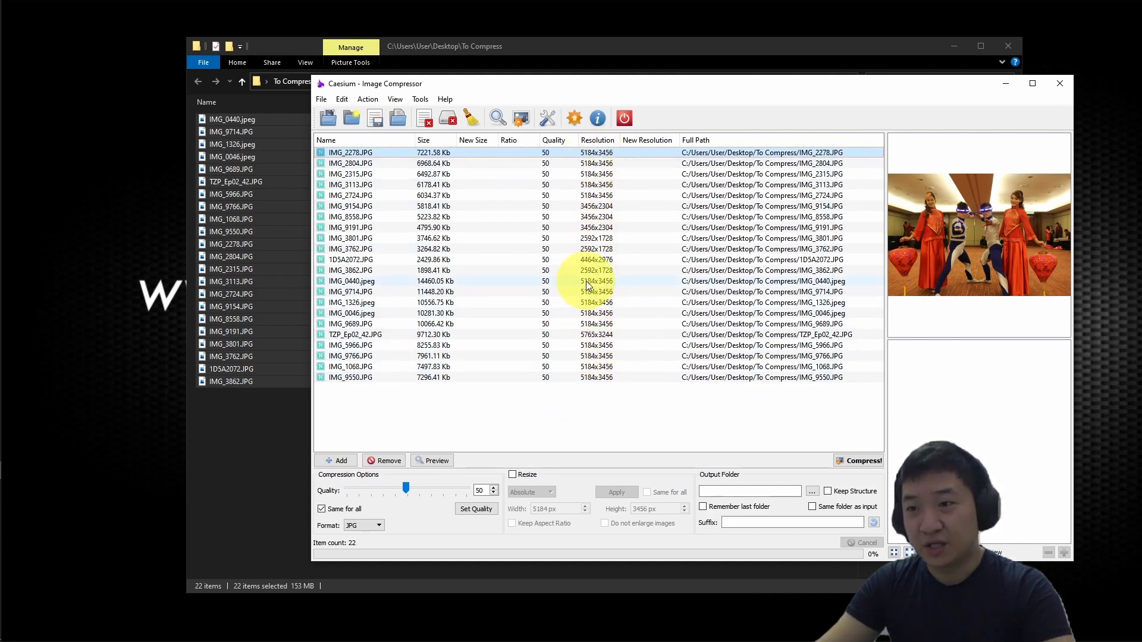
left_click(515, 474)
left_click(514, 473)
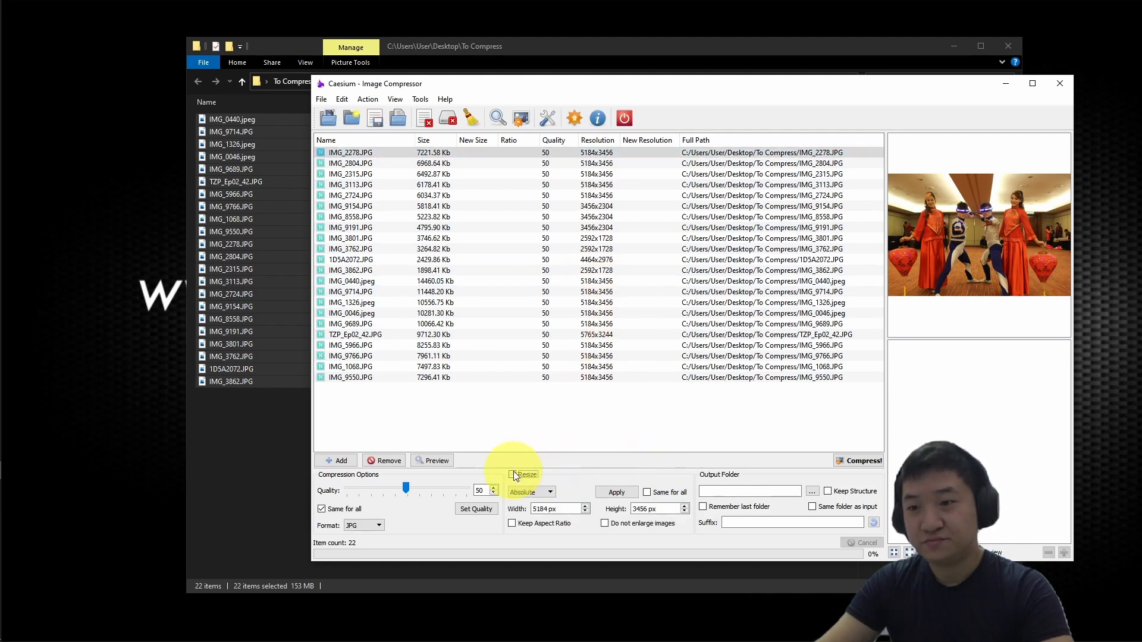
left_click(552, 491)
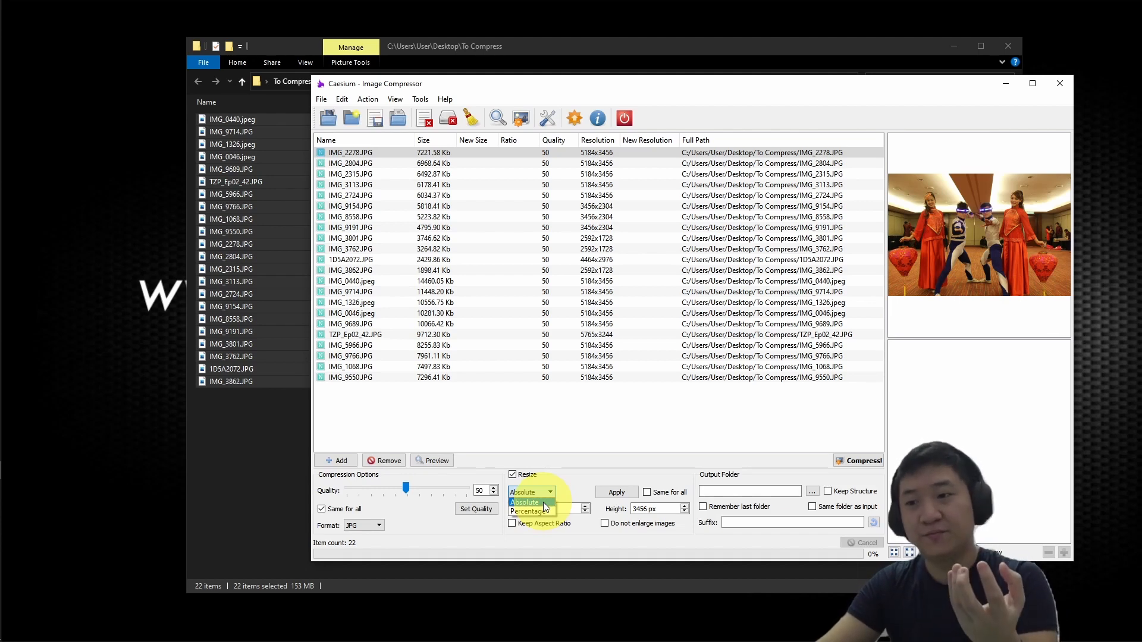
left_click(538, 510)
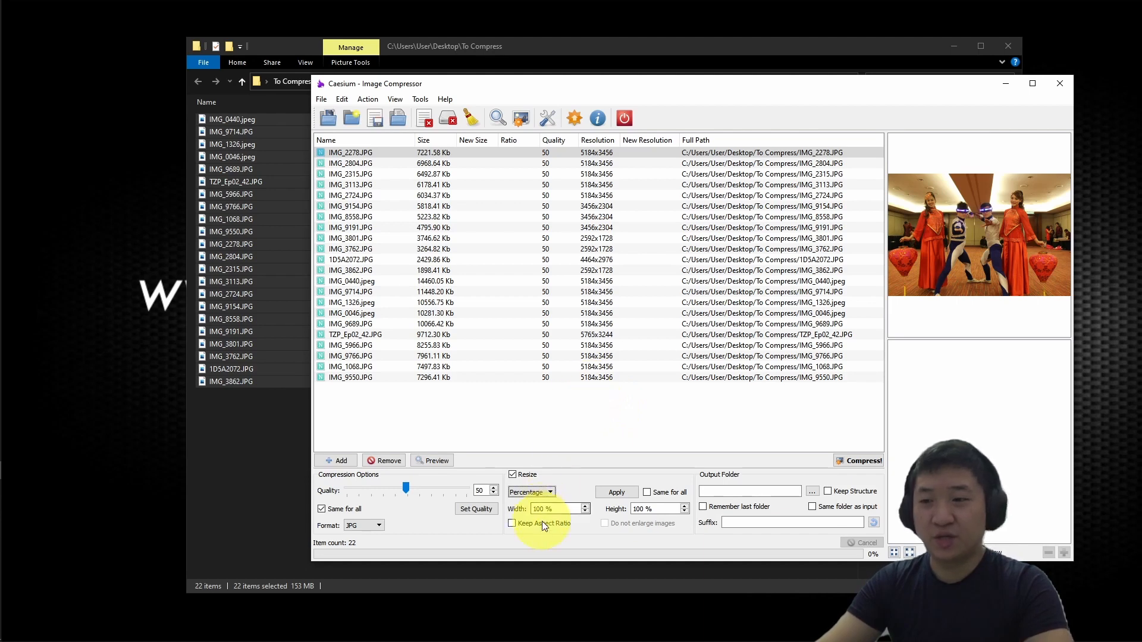
Set the resize width to 50 % with the aspect ratio kept, and apply the resize to all images
left_click(511, 522)
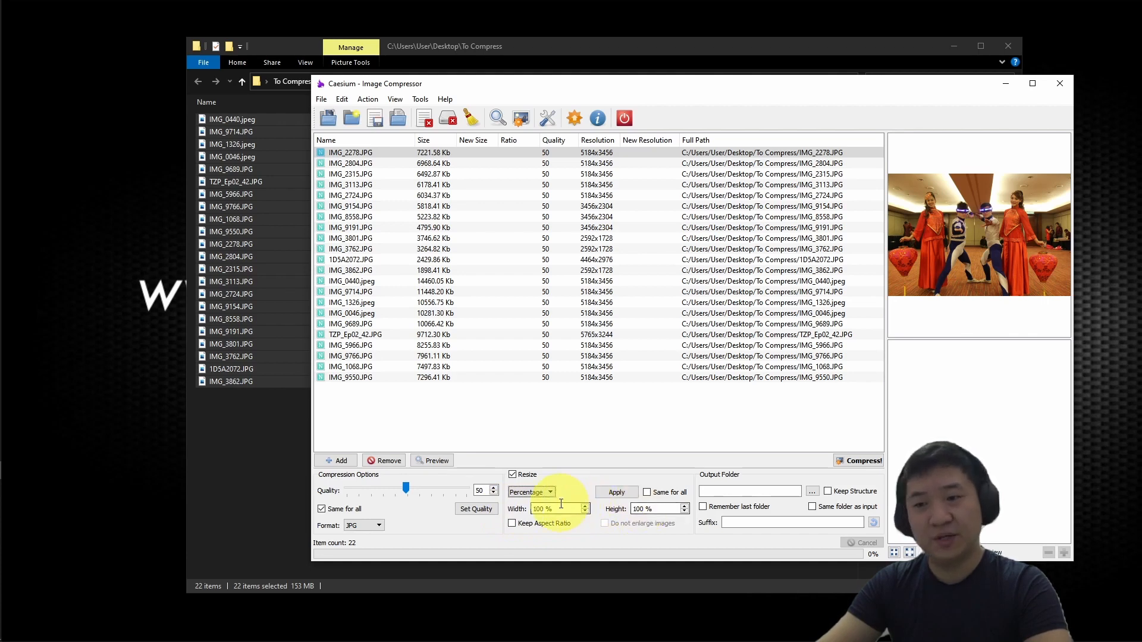
left_click(513, 524)
left_click_drag(562, 509, 517, 510)
type("50")
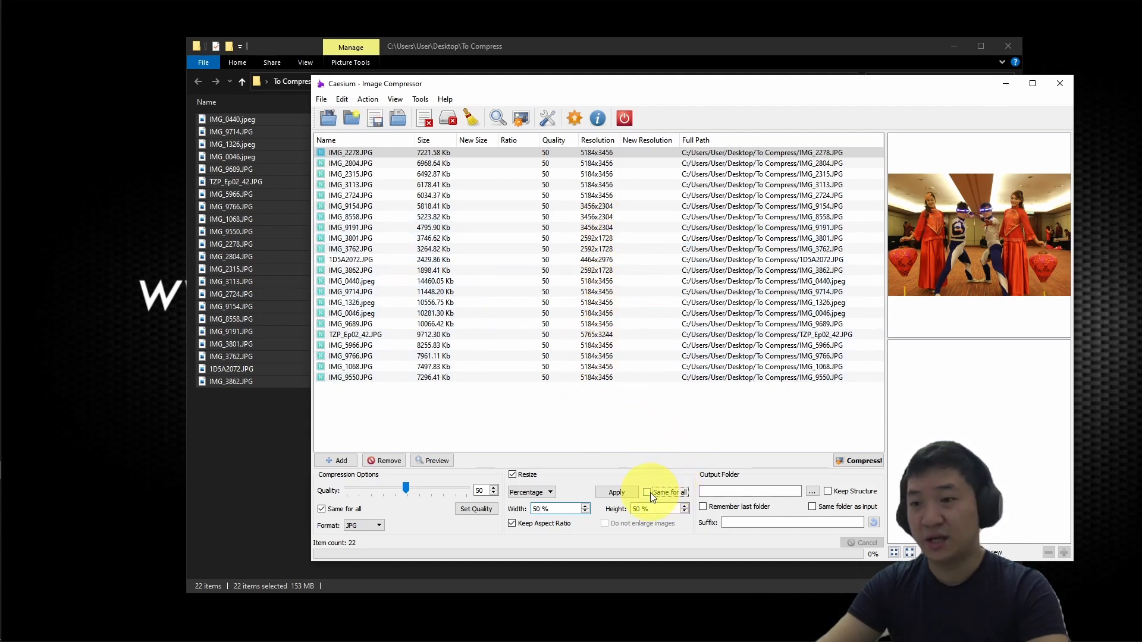
left_click(611, 492)
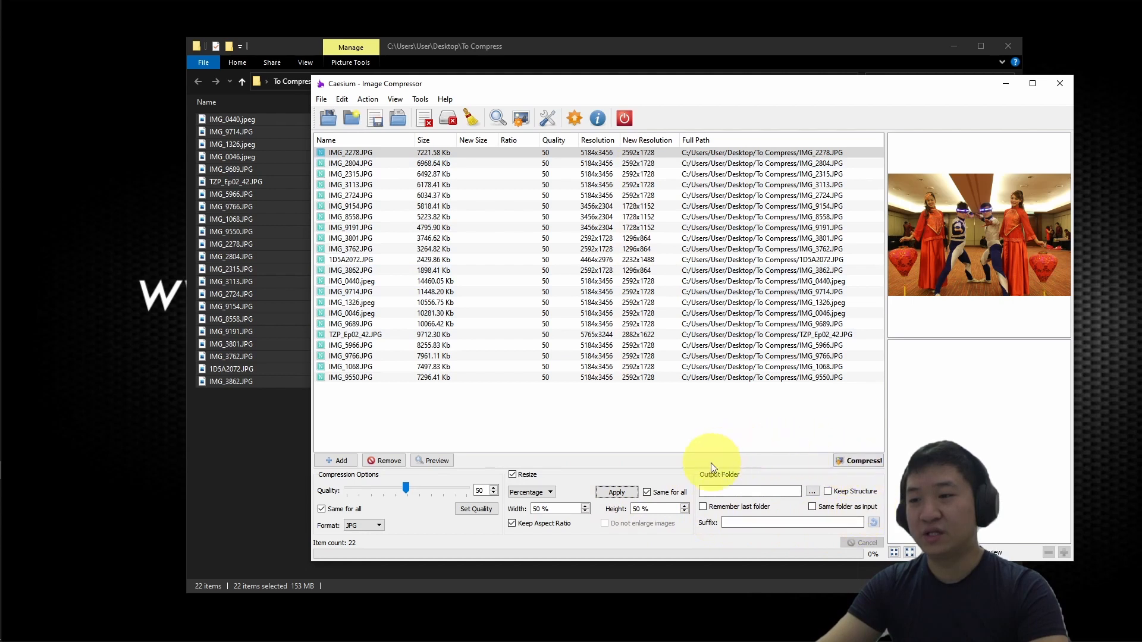
Set the output to keep the folder structure and use the same folder as the input
left_click_drag(734, 84, 652, 60)
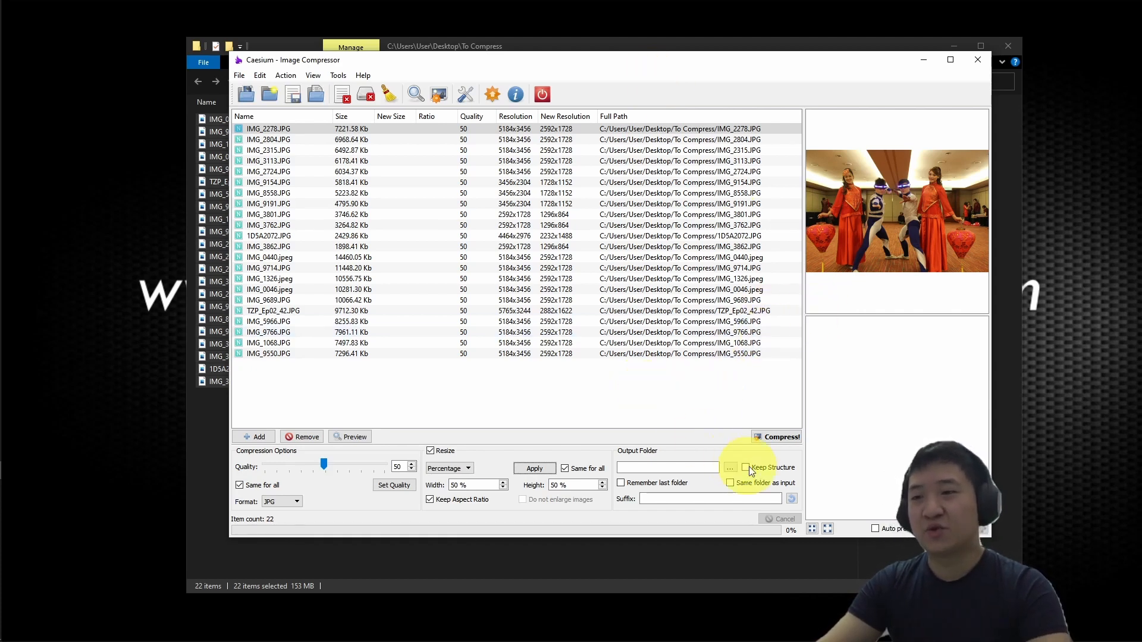
left_click(769, 467)
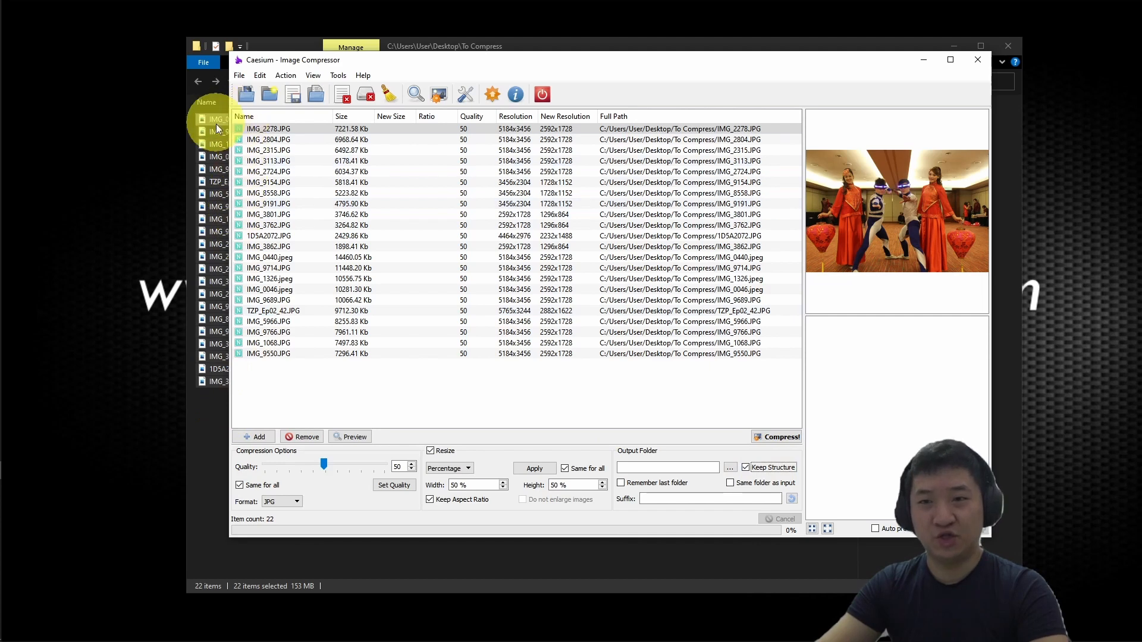
left_click_drag(485, 60, 514, 57)
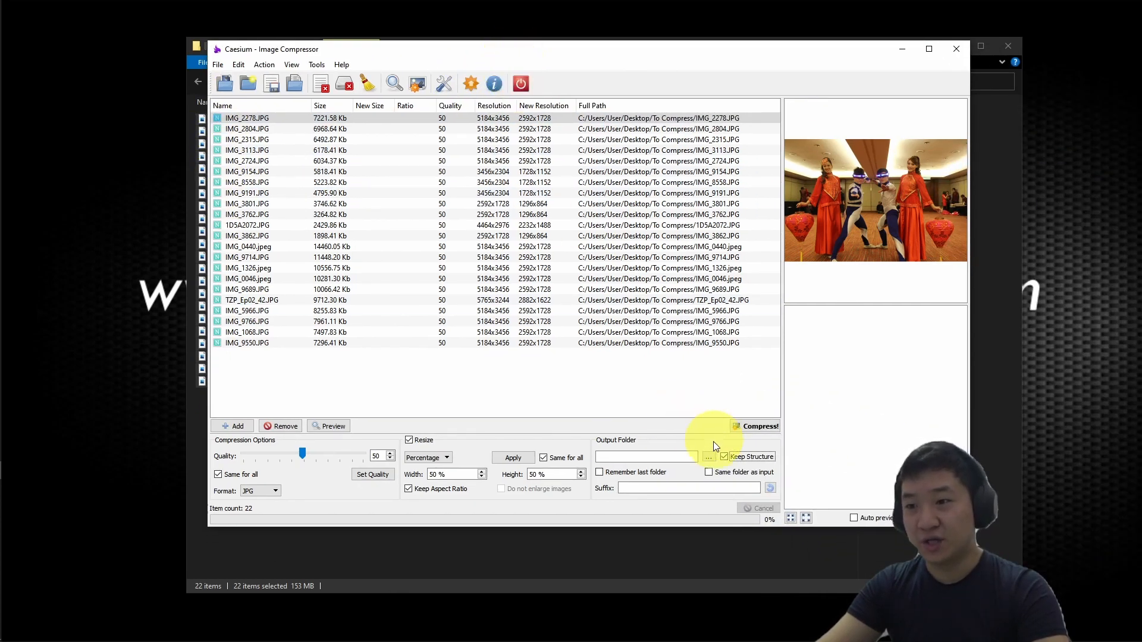
left_click(740, 472)
Set the output file name suffix to "_optimized"
left_click_drag(677, 492, 629, 490)
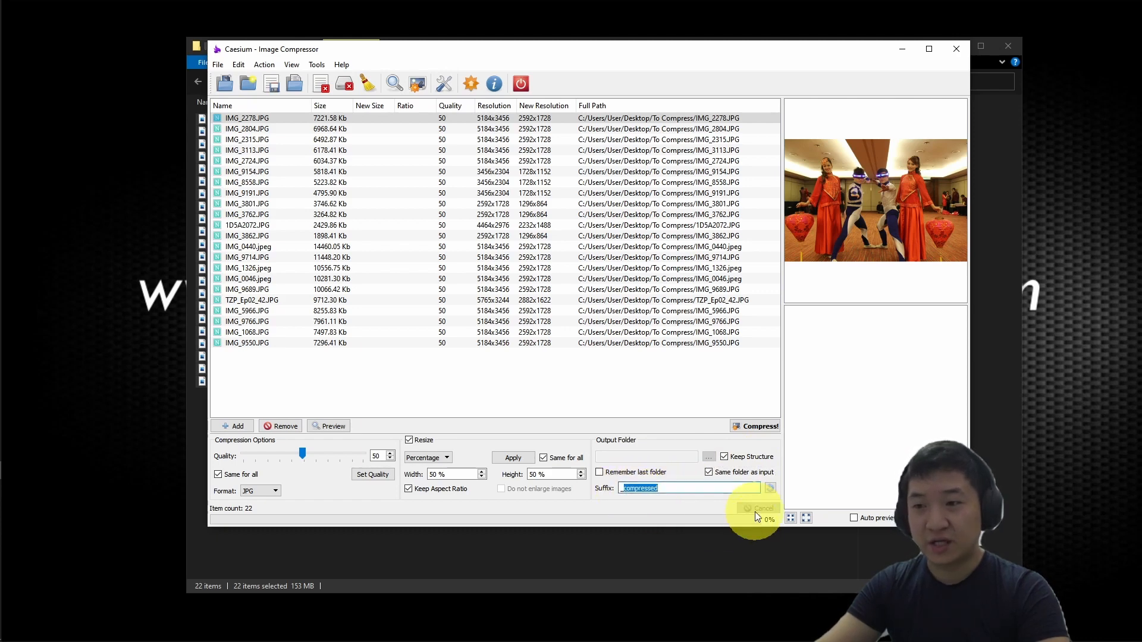
type("optimiz")
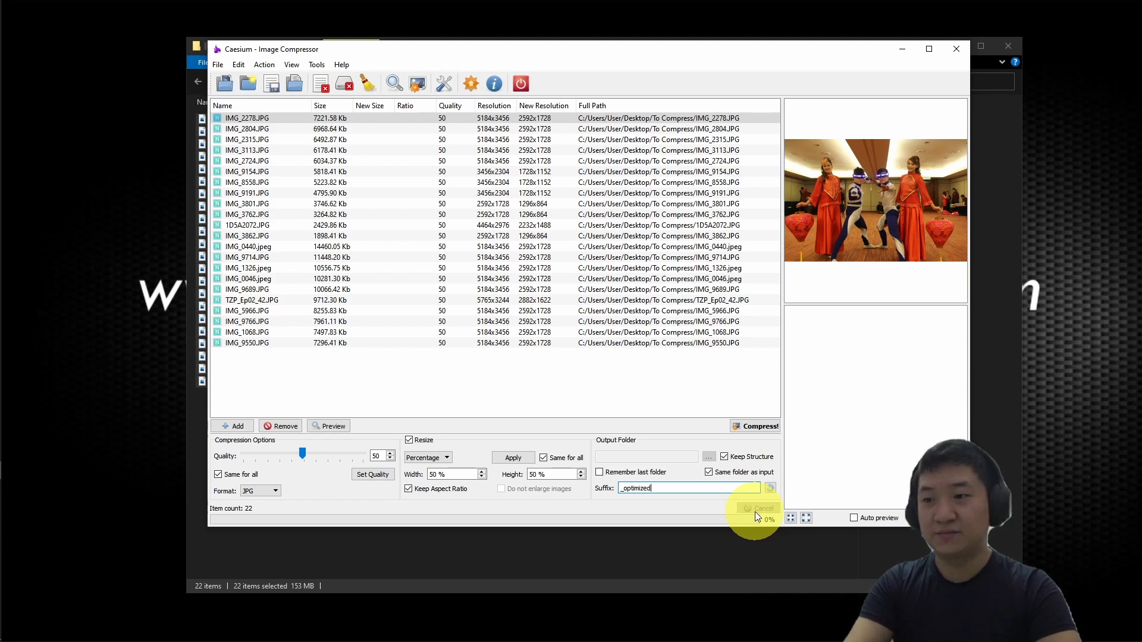
type("ed")
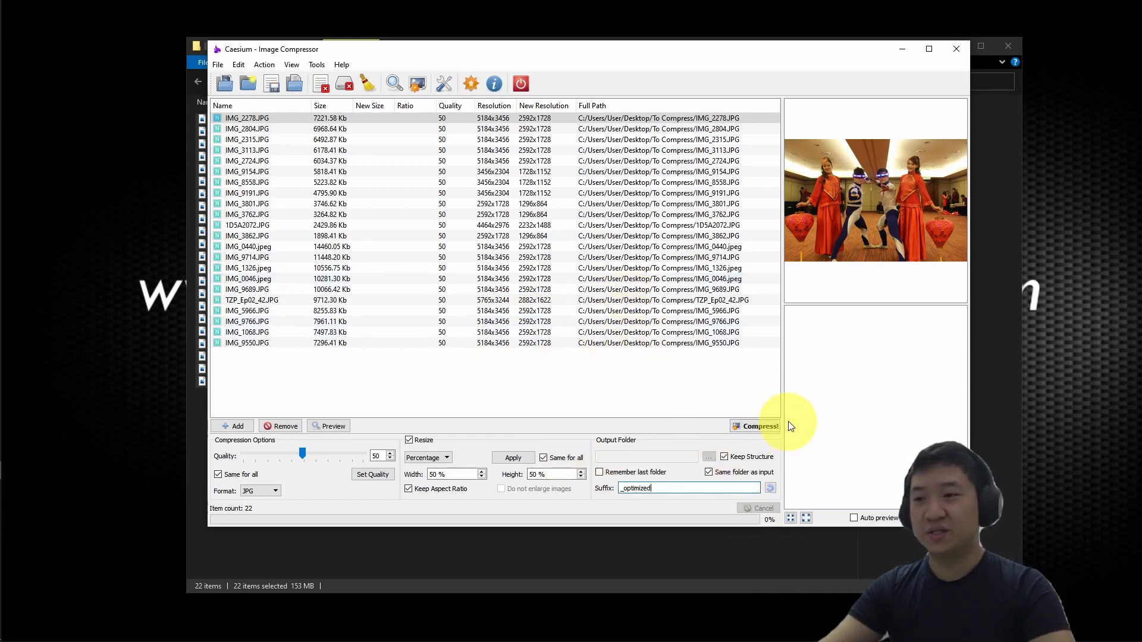
Compress all listed images and dismiss the completion report
left_click(763, 435)
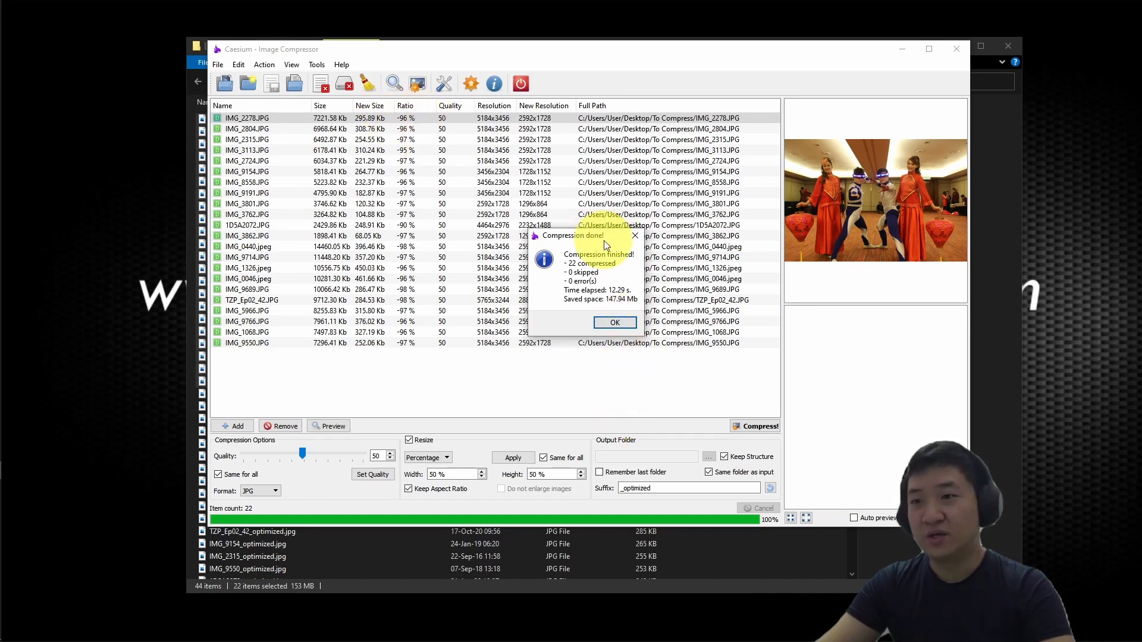
left_click_drag(604, 239, 612, 245)
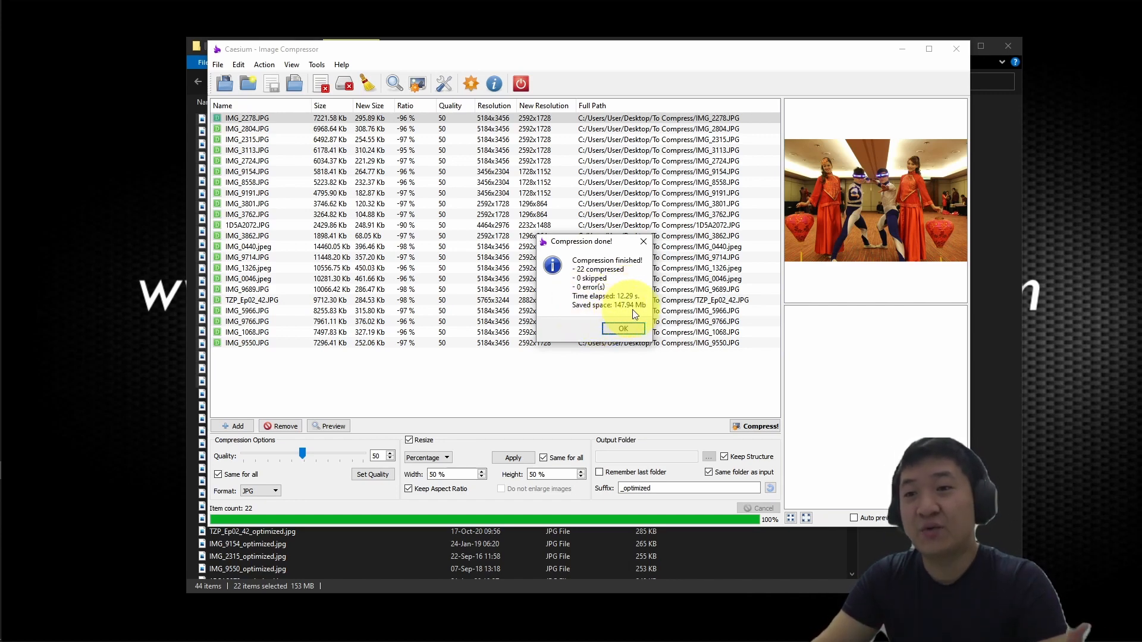
left_click(622, 328)
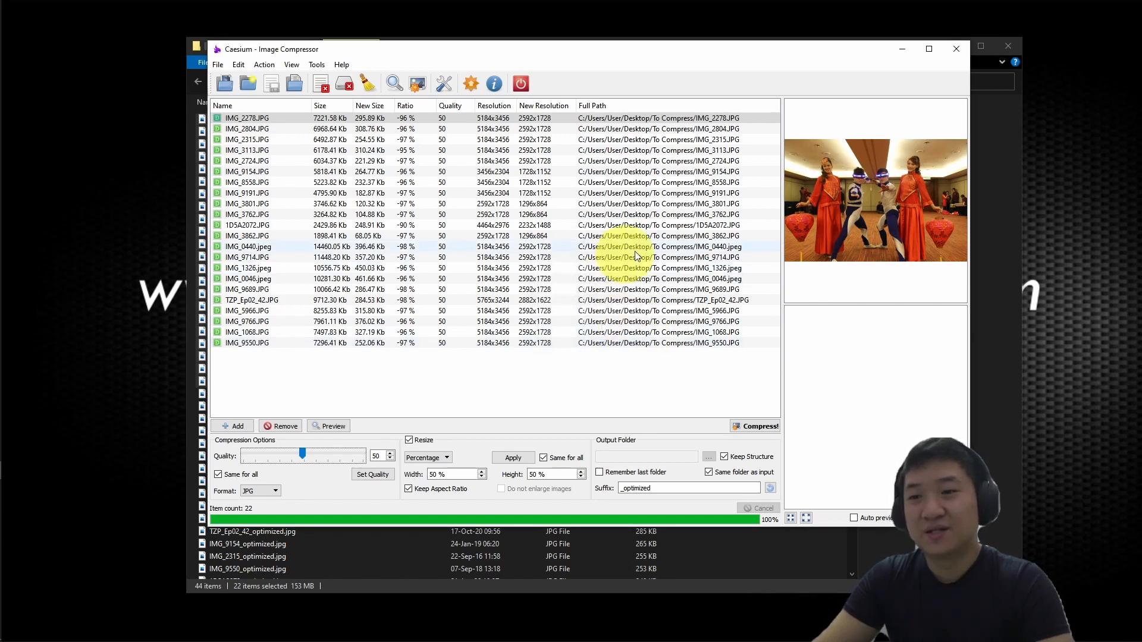
Minimize Caesium to return to the To Compress folder, and sort its files by name
left_click(716, 379)
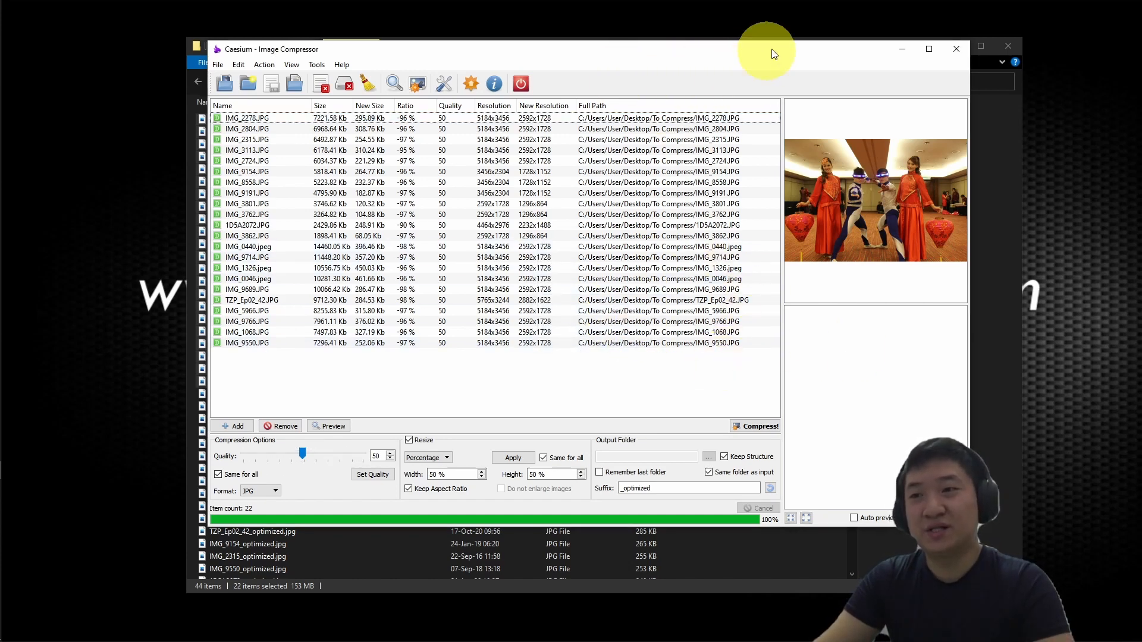
left_click(907, 51)
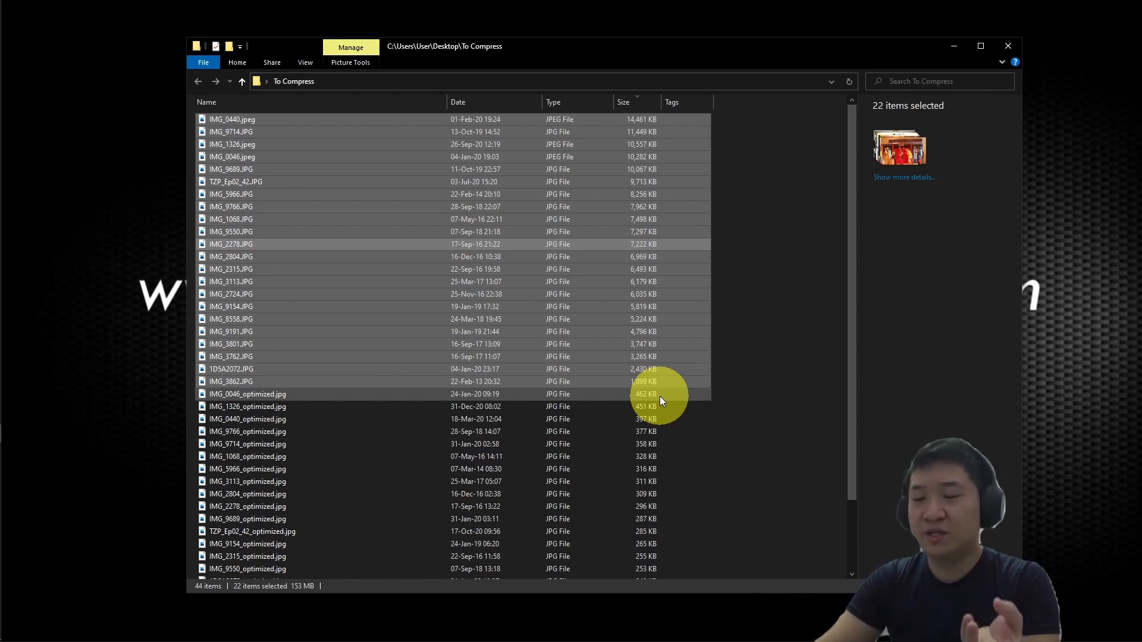
left_click(772, 208)
left_click(355, 106)
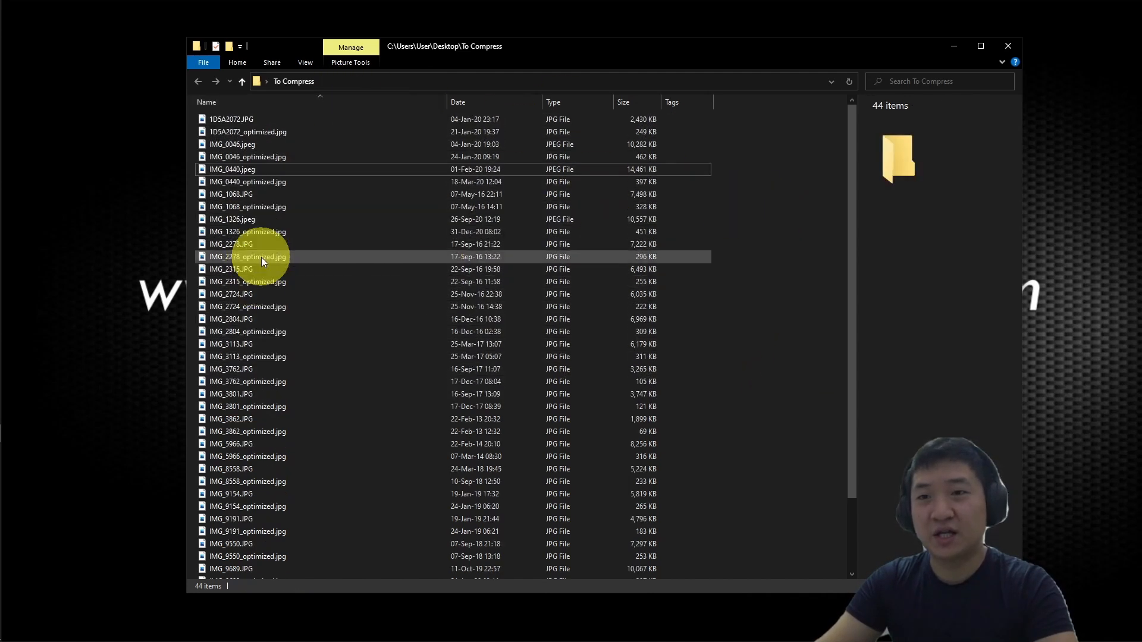
Open 1D5A2072.JPG and 1D5A2072_optimized.jpg in Photos windows snapped side by side for comparison
double_click(305, 120)
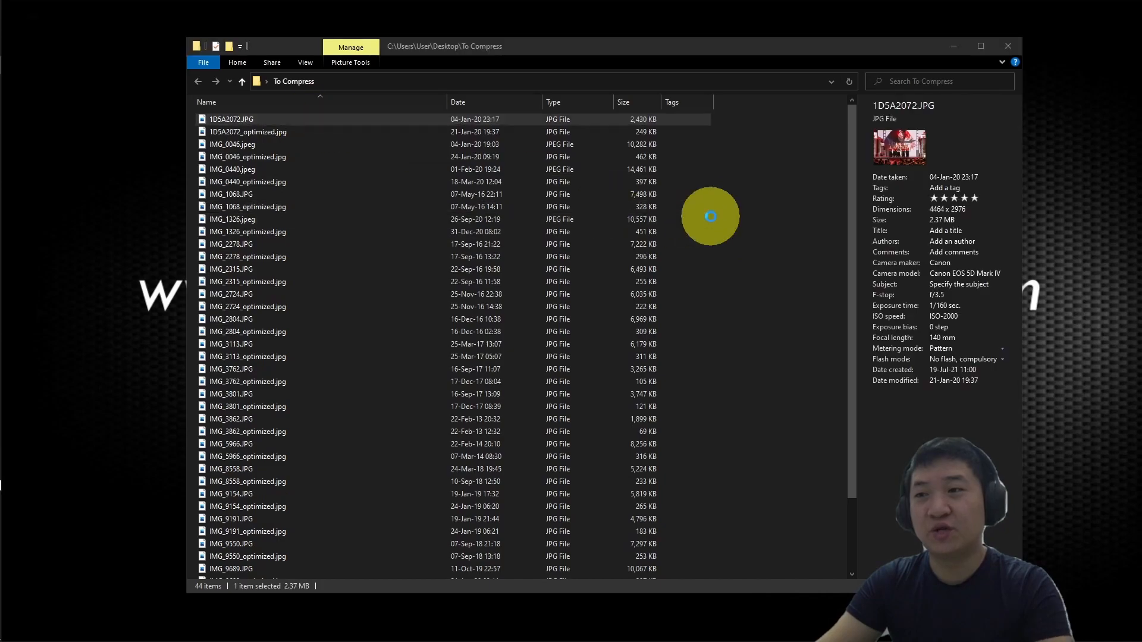
key("super+Right")
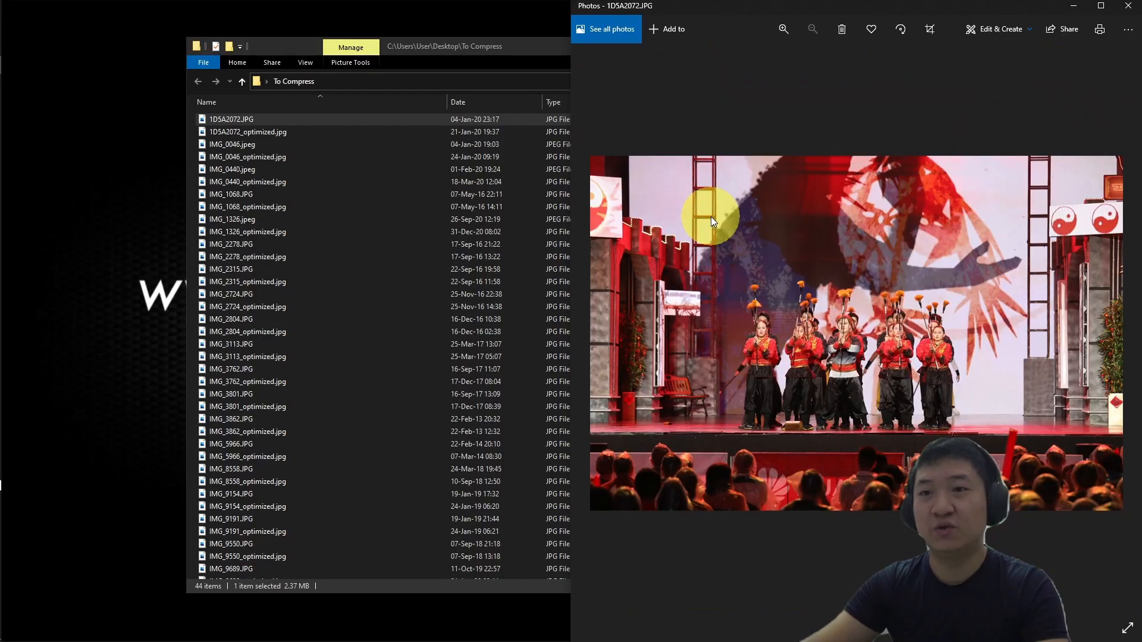
double_click(290, 132)
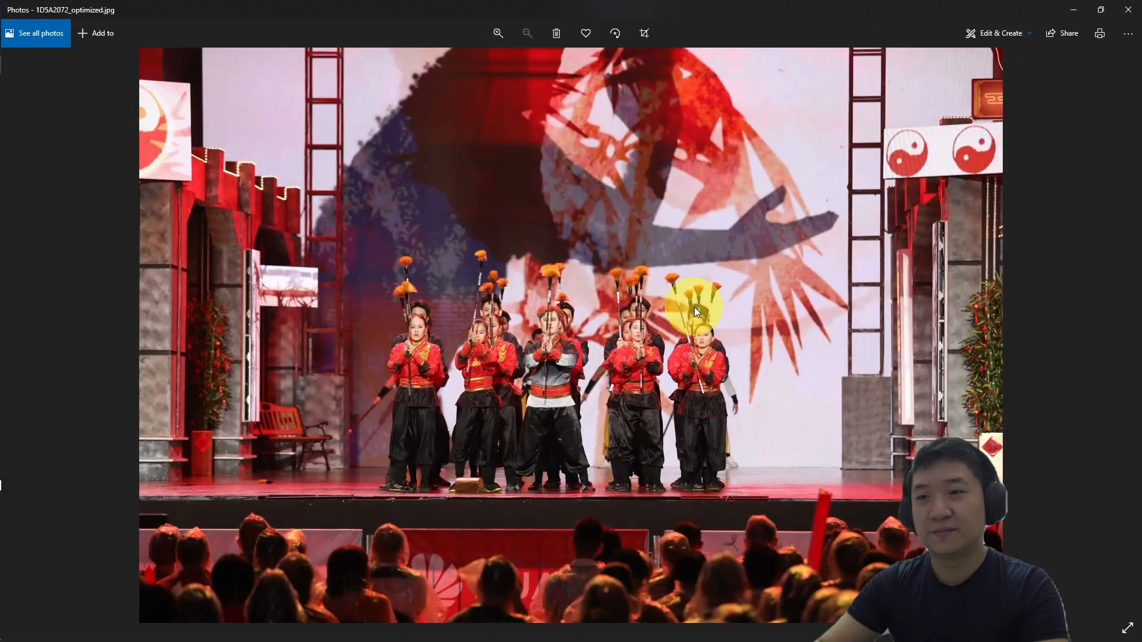
key("super+Left")
left_click(1091, 220)
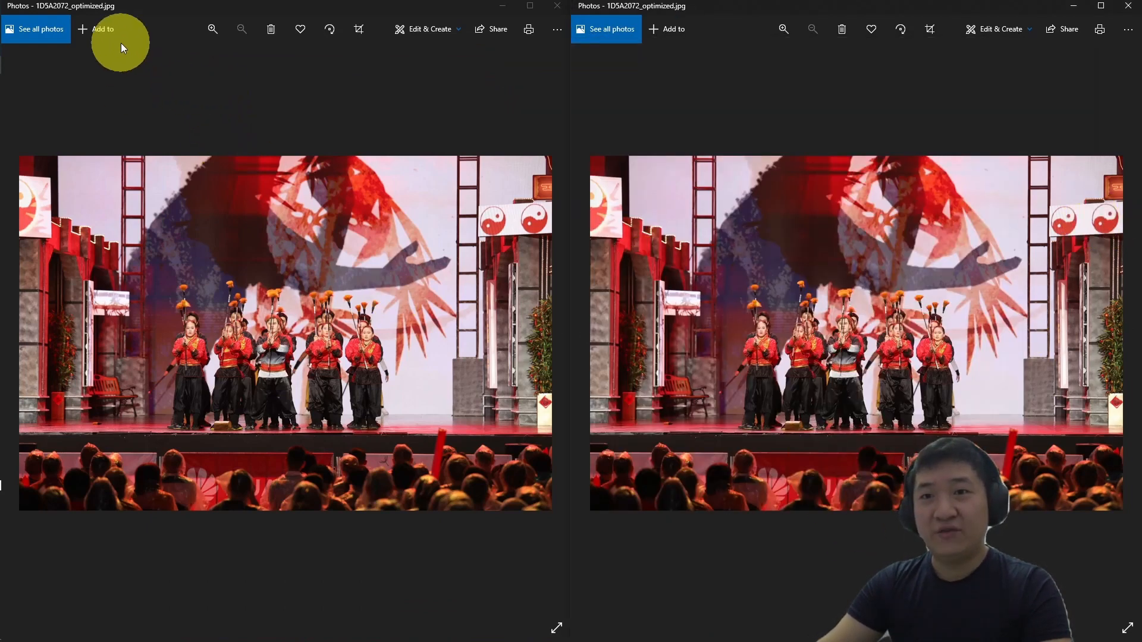
left_click(121, 7)
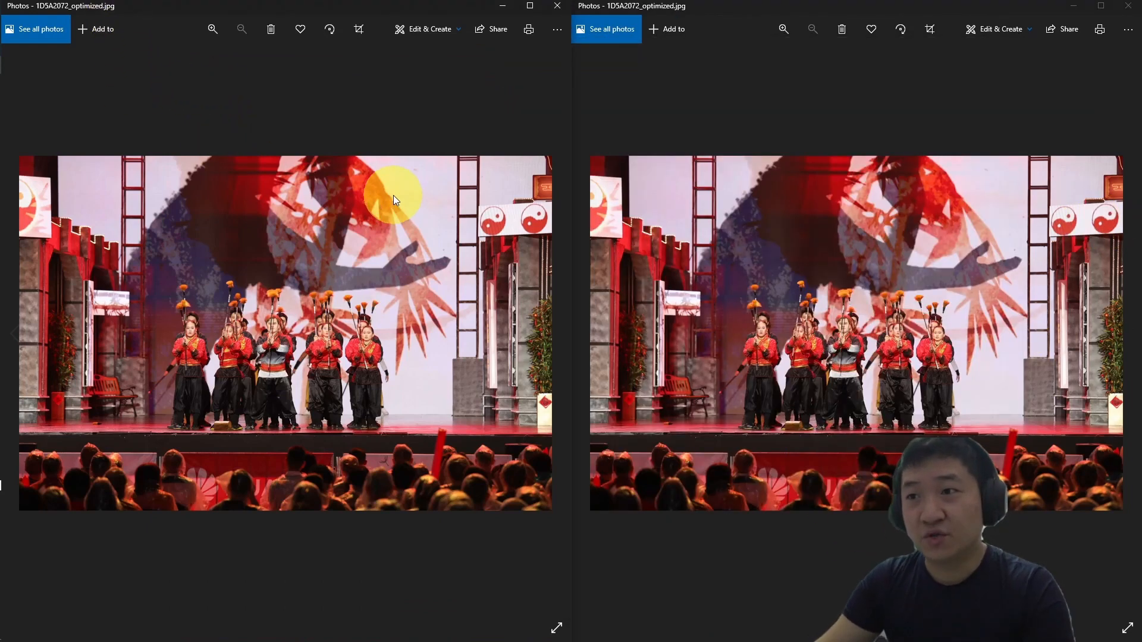
Close the duplicate optimized photo window and reopen the original 1D5A2072.JPG beside the optimized copy
left_click(559, 4)
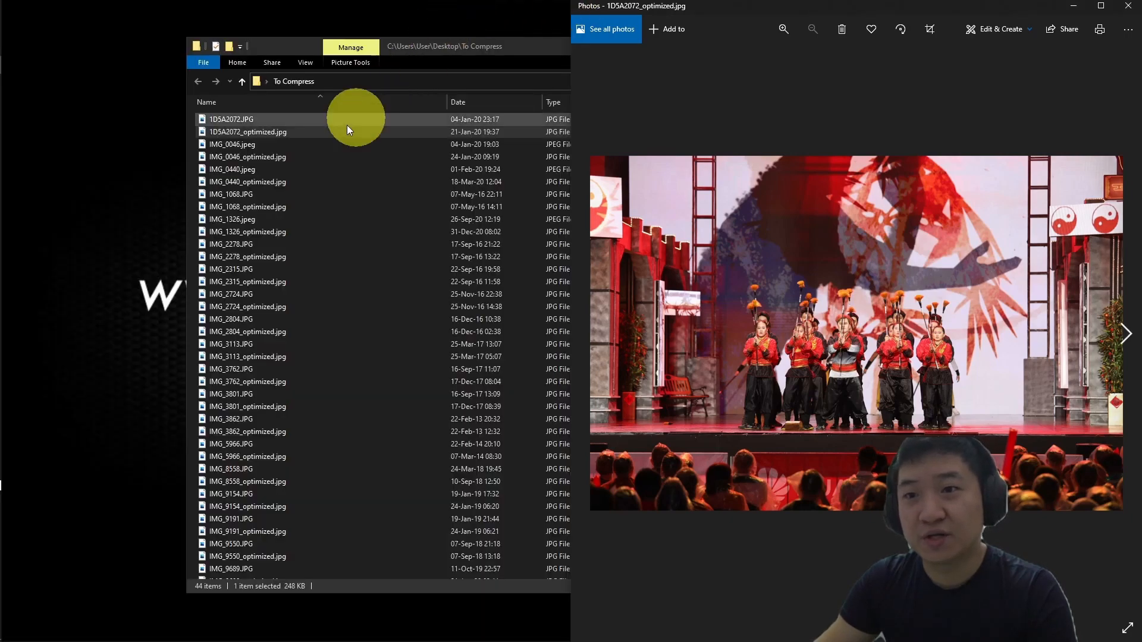
left_click(233, 125)
double_click(233, 125)
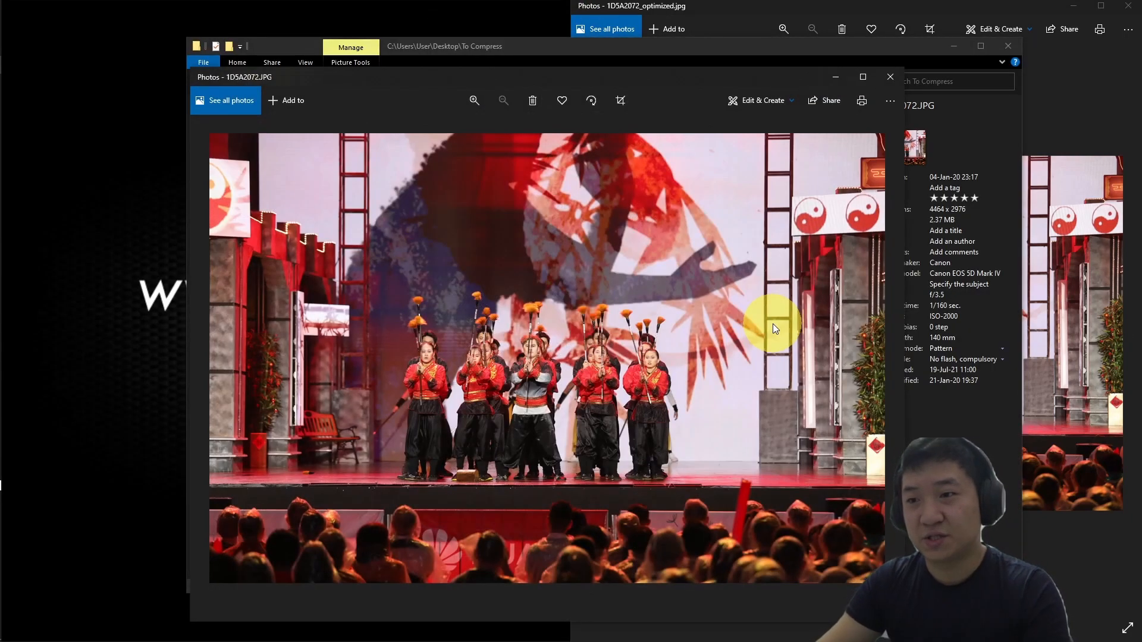
key("super+Left")
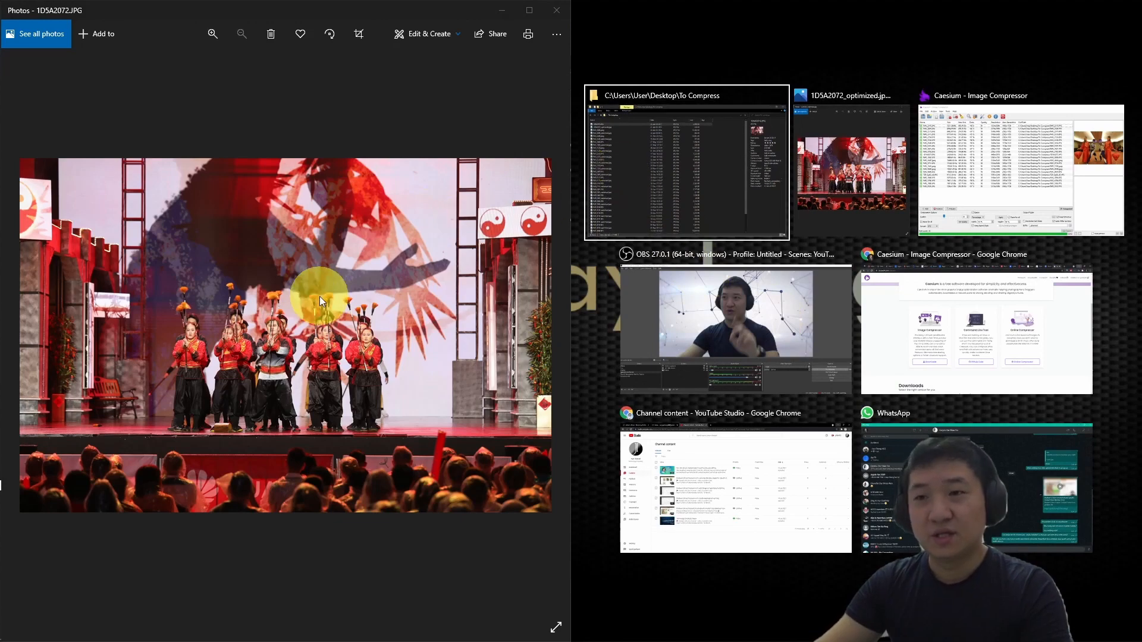
left_click(858, 158)
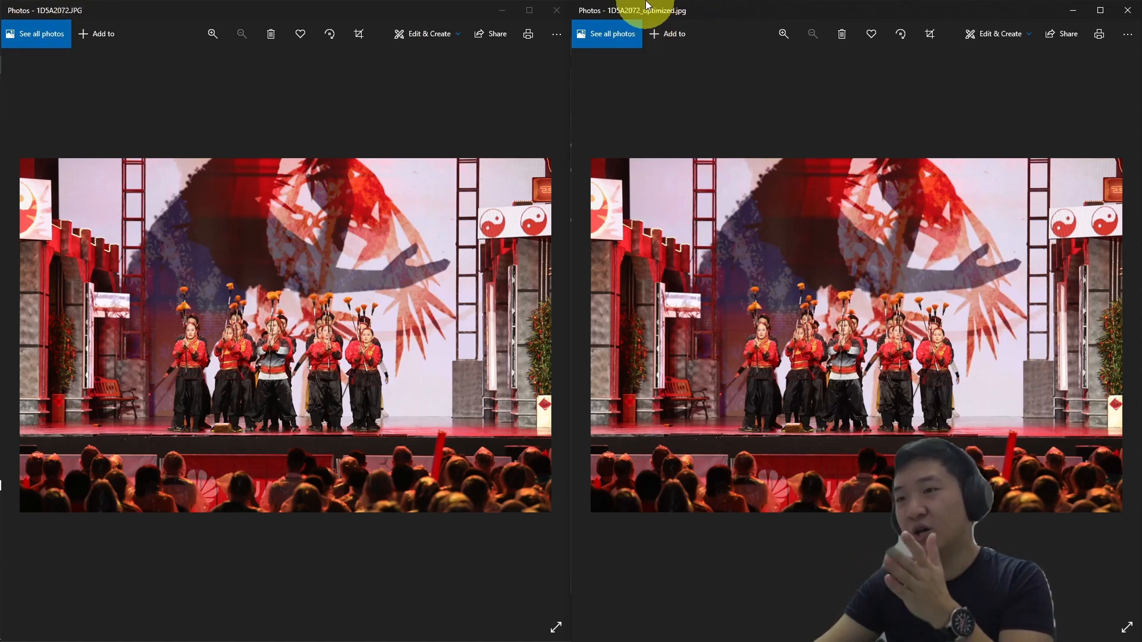
Zoom both the original and optimized photo in on the centre performer to compare fine detail
left_click(410, 296)
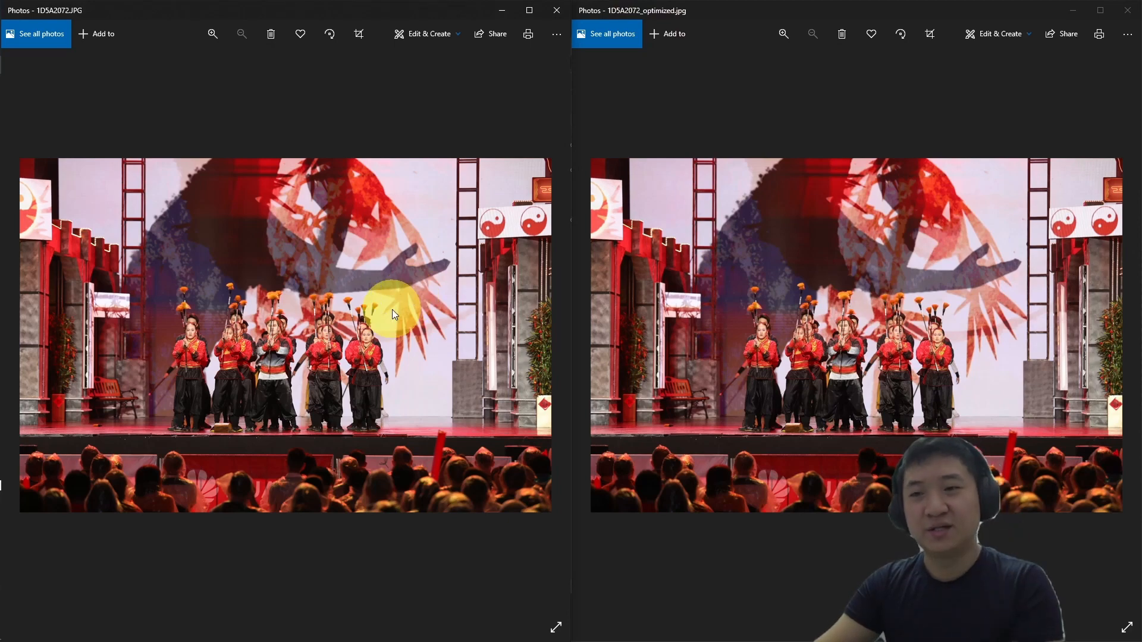
scroll(391, 309, "up", 3)
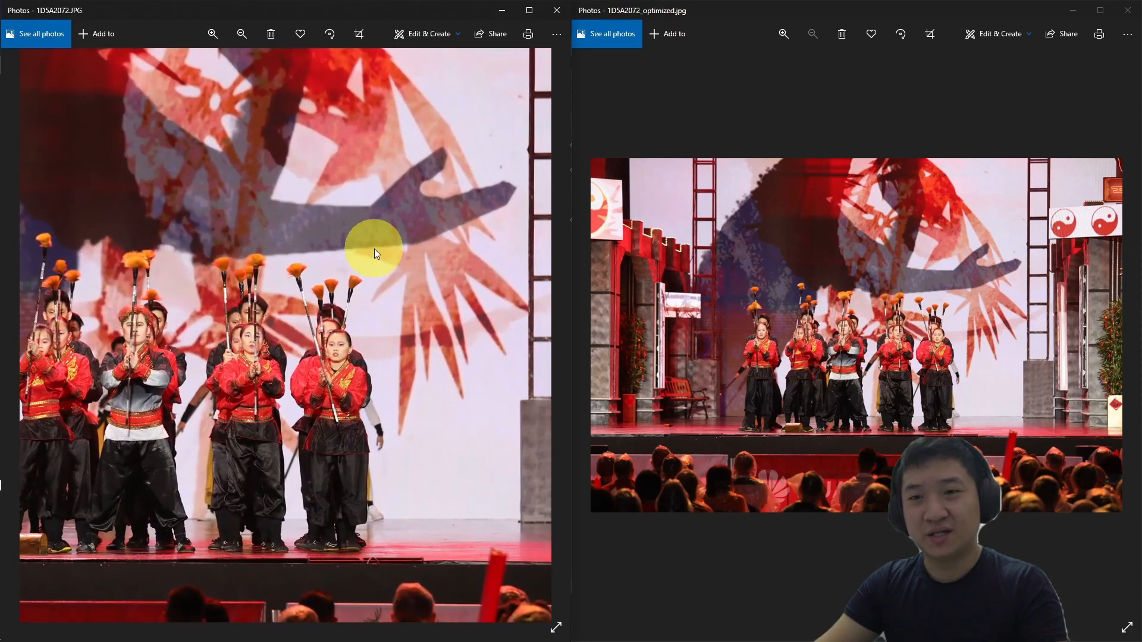
scroll(109, 349, "up", 3)
left_click_drag(143, 373, 337, 340)
scroll(226, 346, "up", 2)
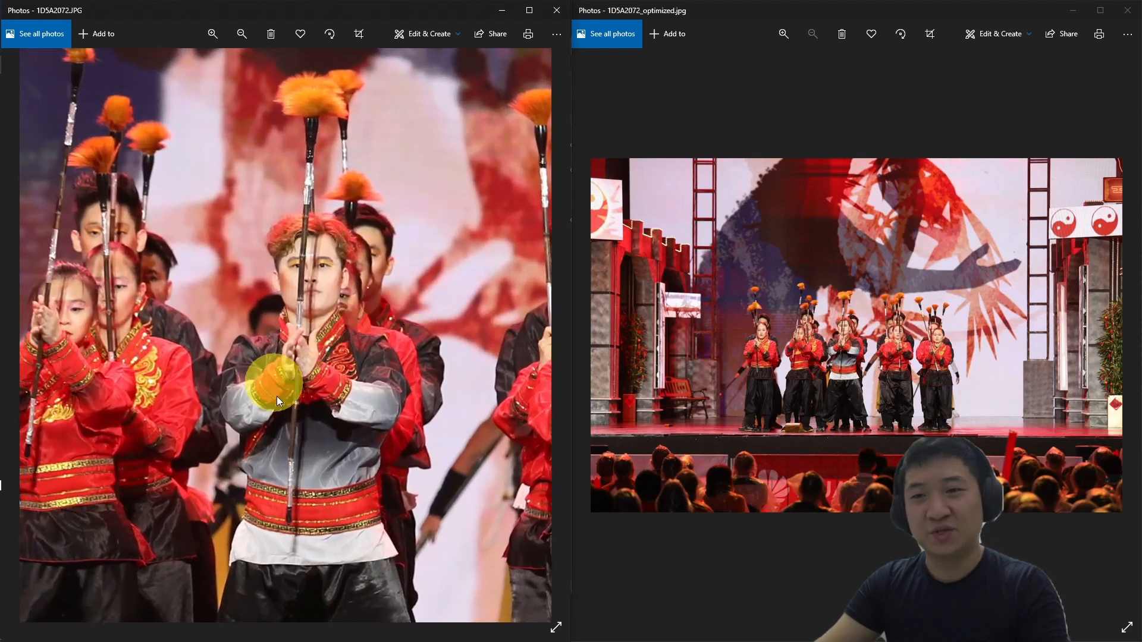
scroll(841, 352, "up", 5)
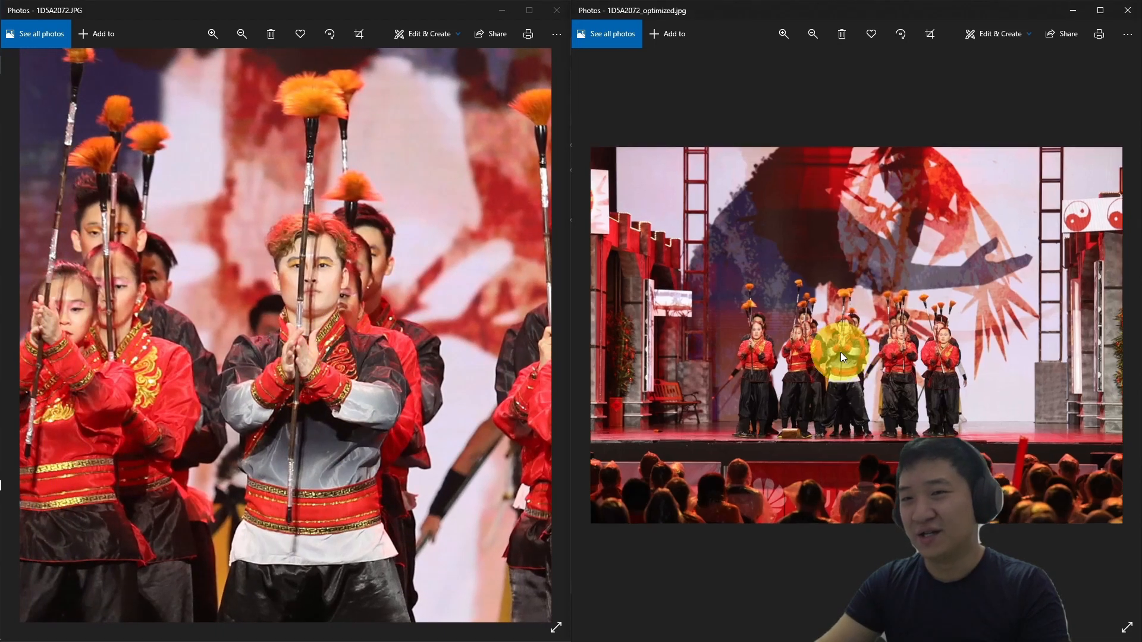
scroll(836, 356, "up", 2)
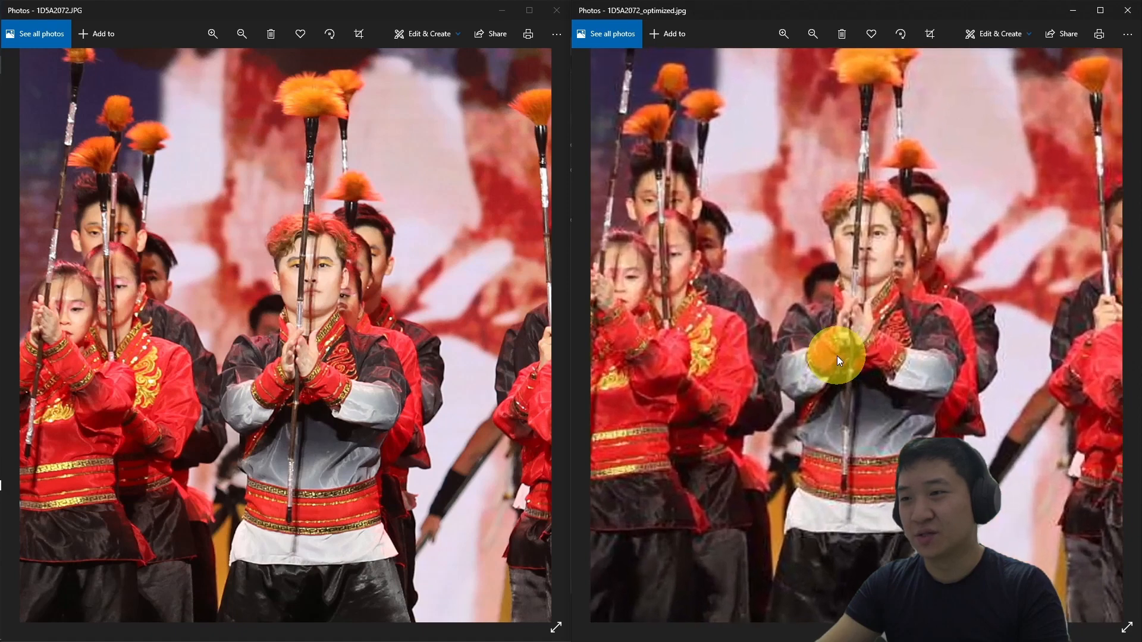
left_click_drag(944, 287, 947, 319)
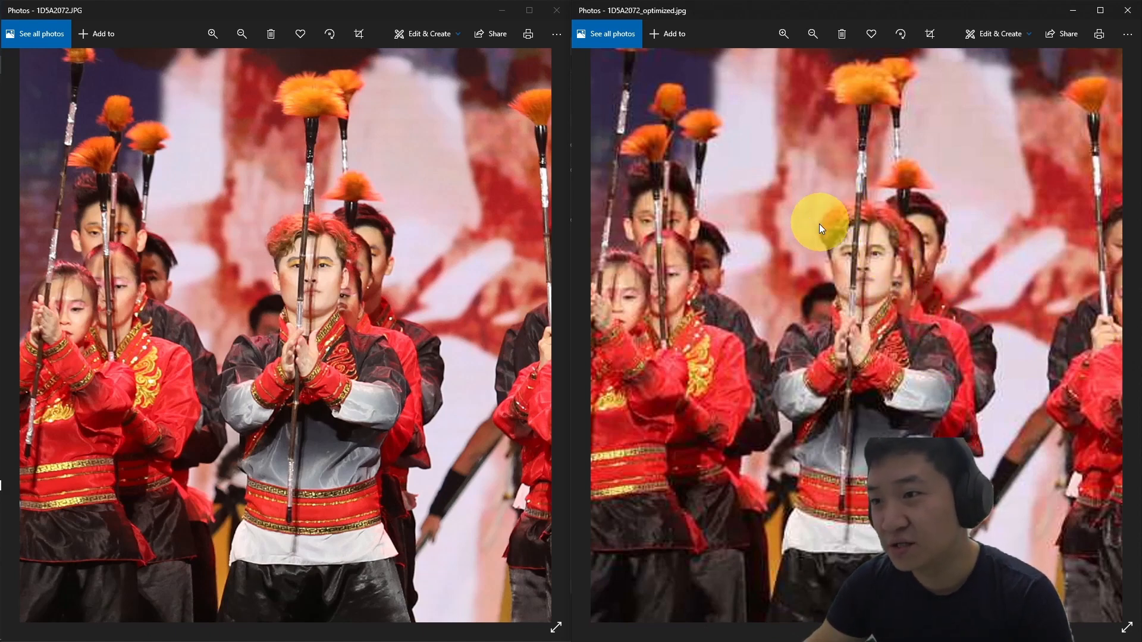
Compare the two photos at a lower zoom level, and minimize both photo windows
scroll(900, 329, "down", 2)
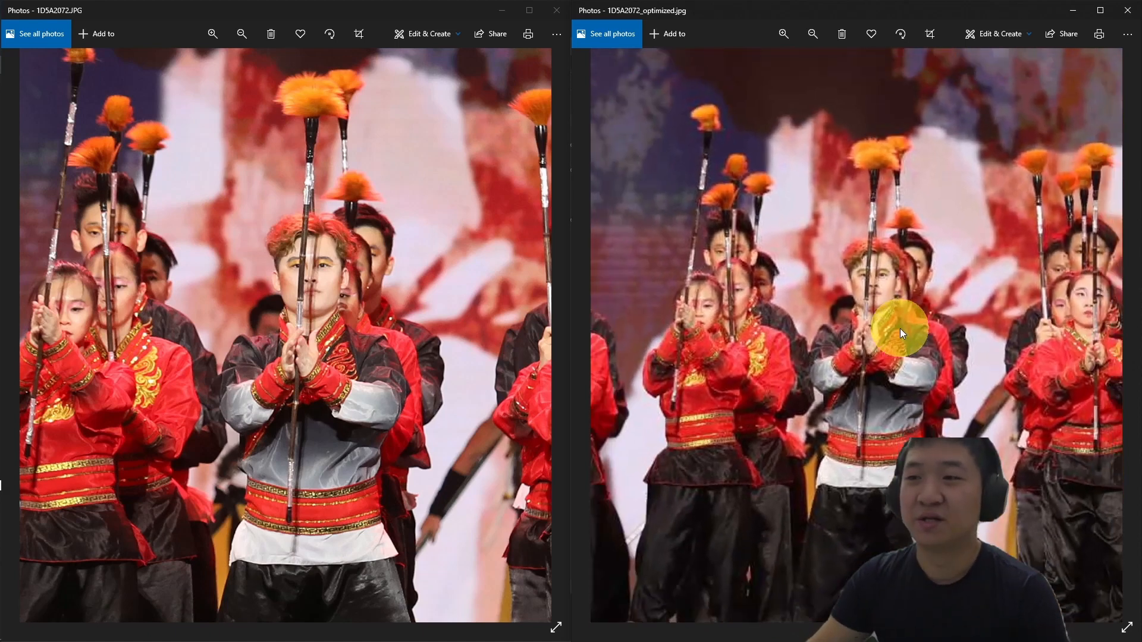
scroll(972, 359, "down", 1)
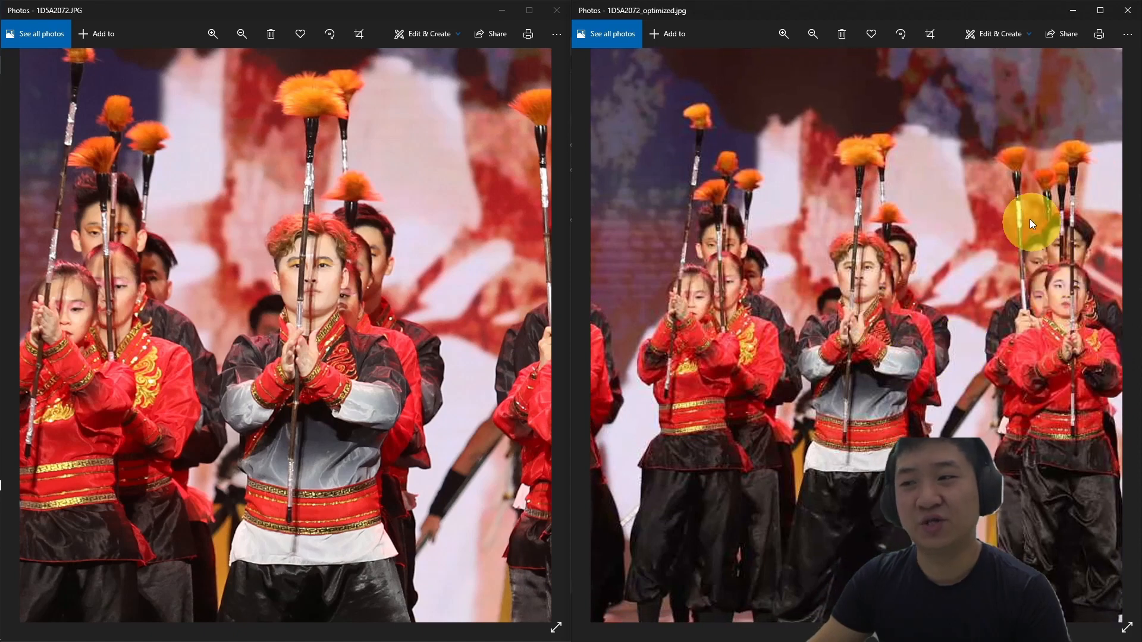
left_click(345, 362)
scroll(344, 362, "down", 3)
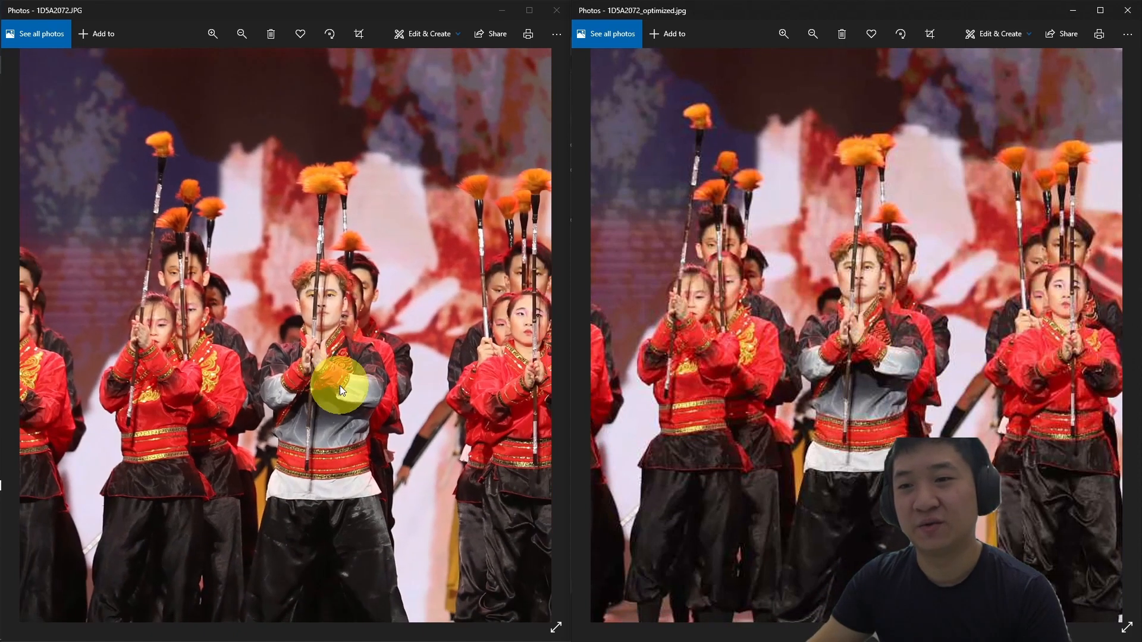
scroll(408, 381, "down", 2)
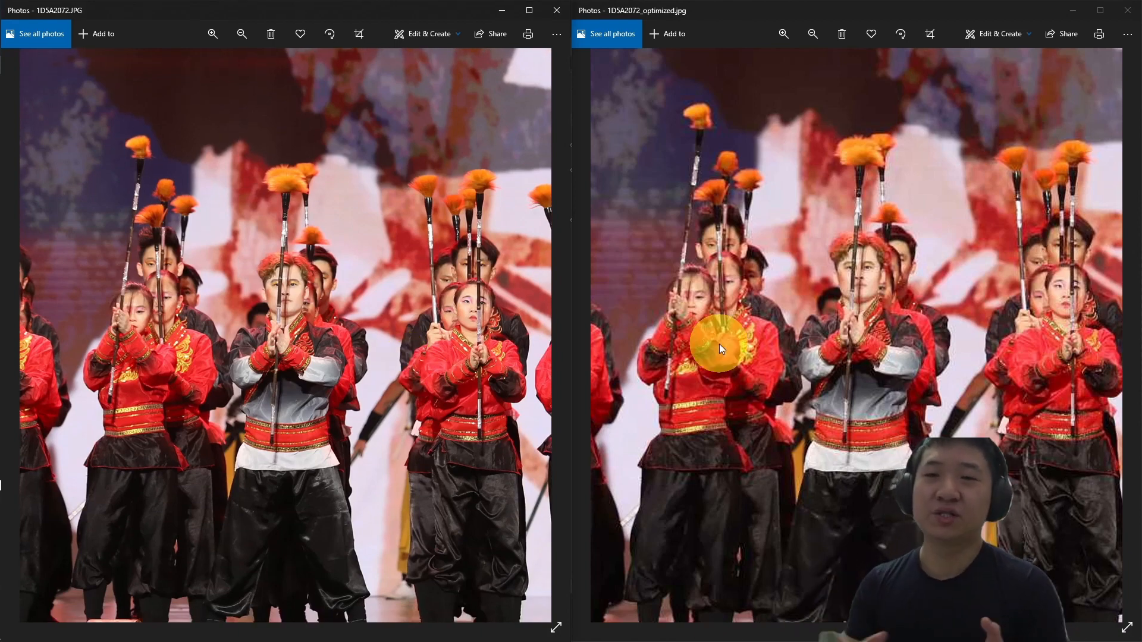
left_click(503, 8)
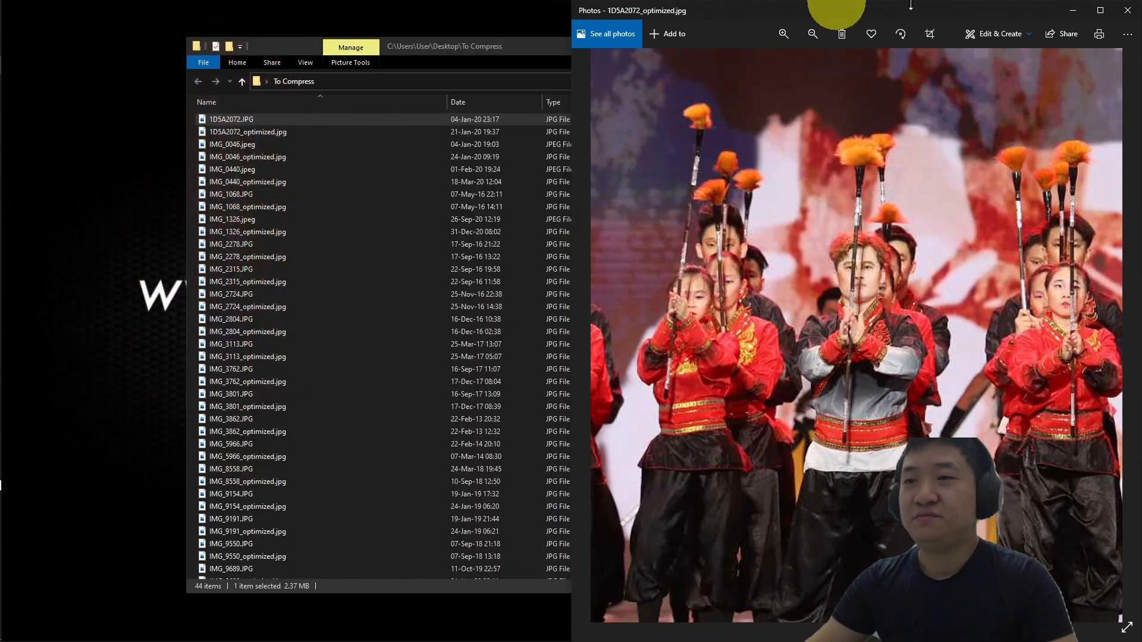
left_click(1070, 9)
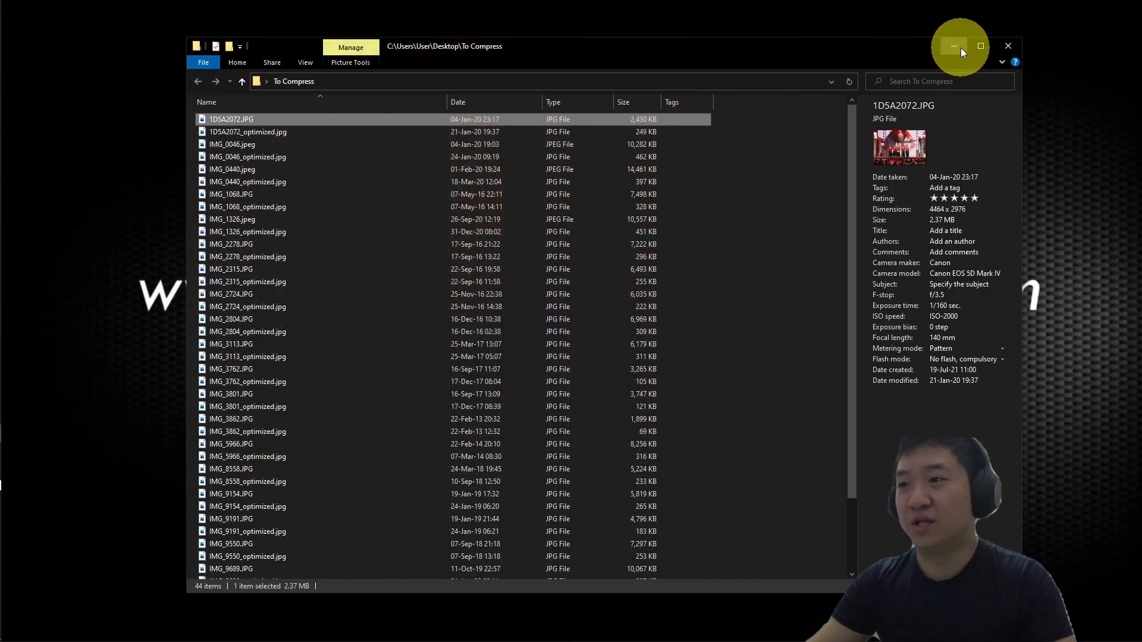
left_click(955, 46)
double_click(574, 149)
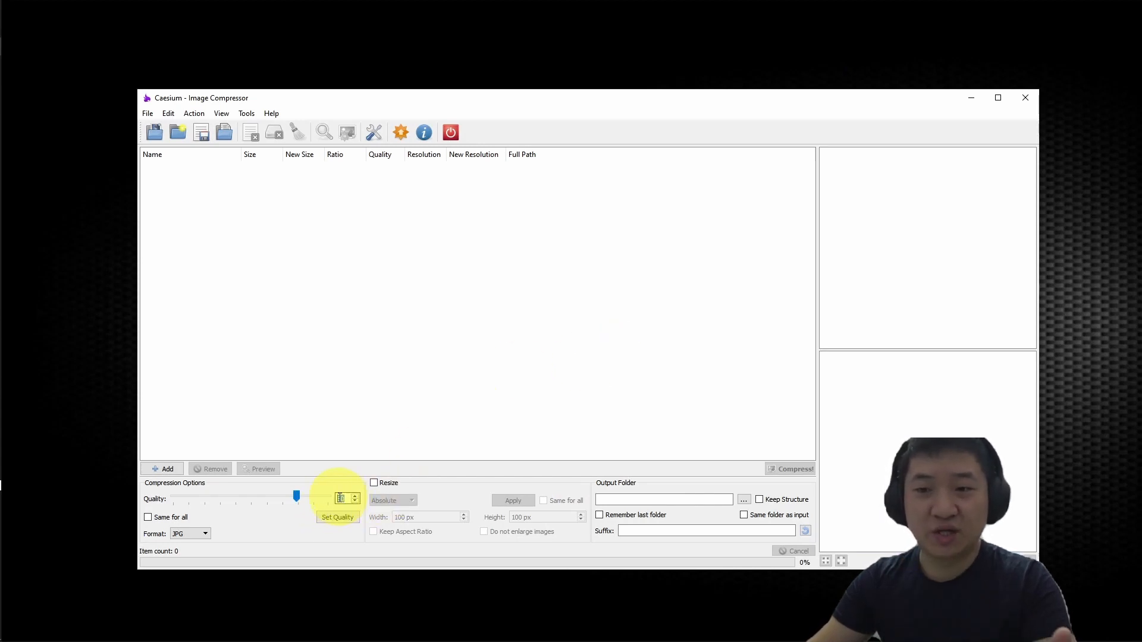
left_click(552, 324)
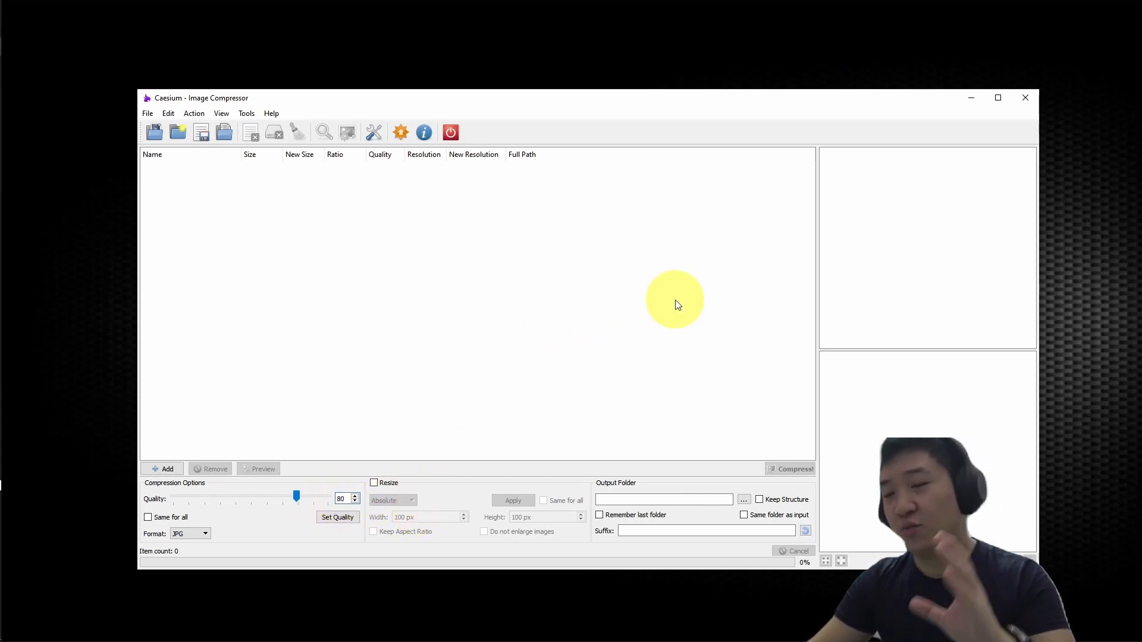
left_click(971, 97)
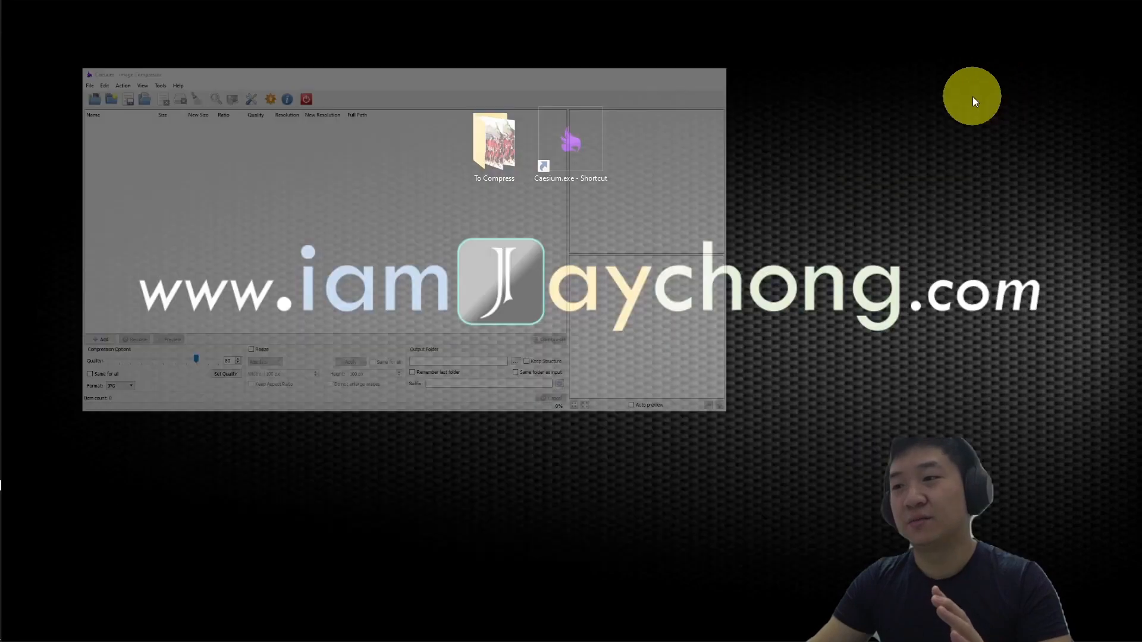
Sort the To Compress folder by size and delete all of its "_optimized" image copies
double_click(491, 160)
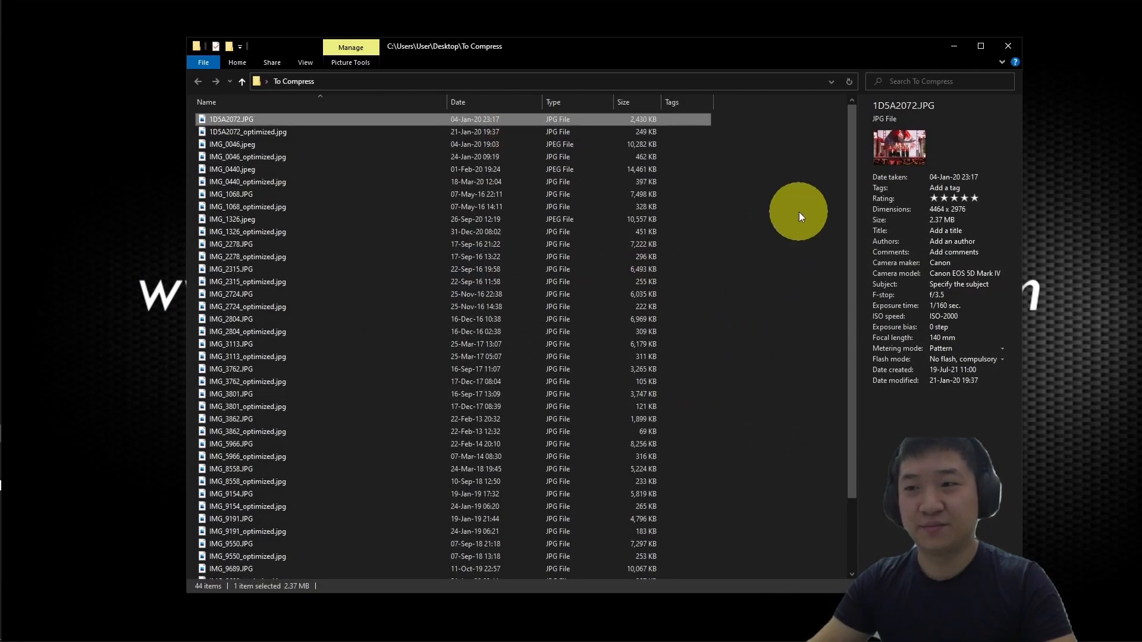
left_click(630, 102)
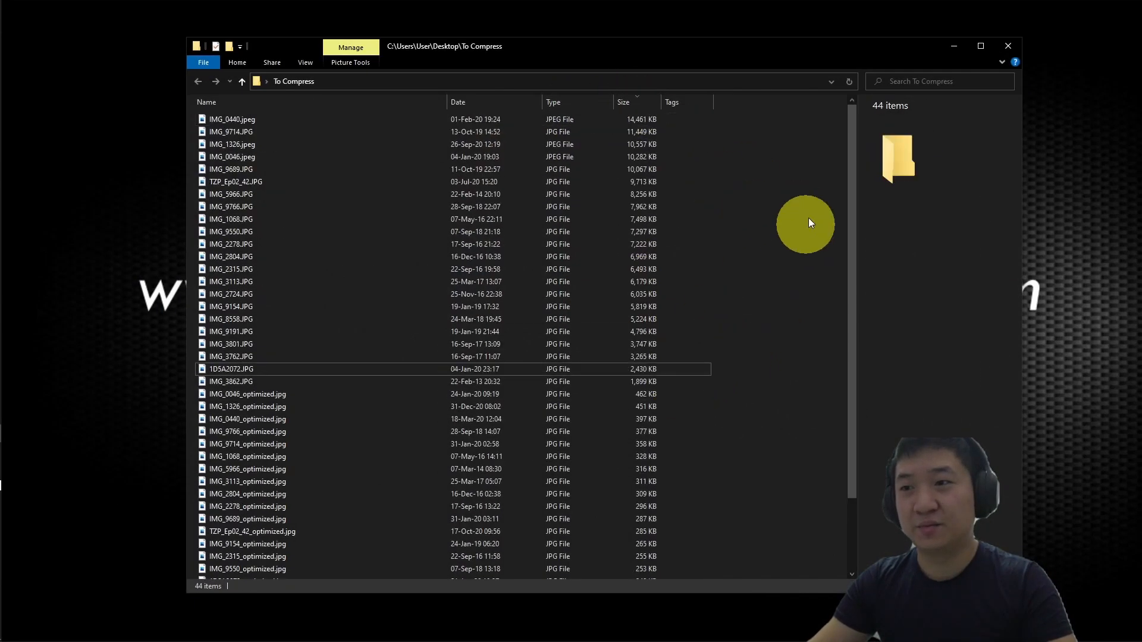
left_click(631, 392)
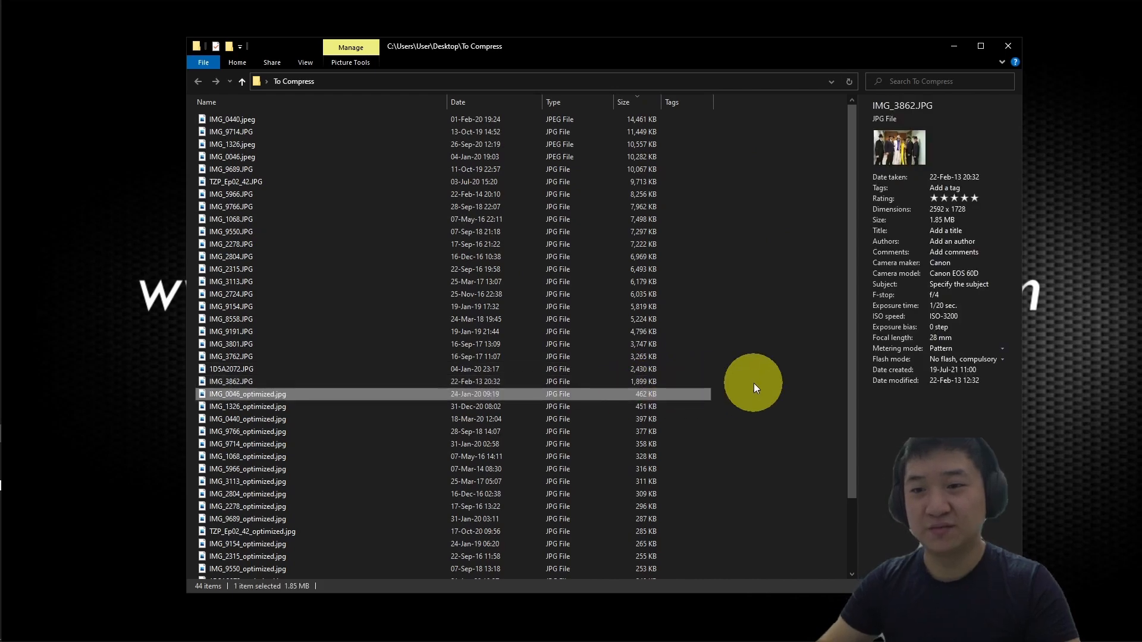
key("shift+End")
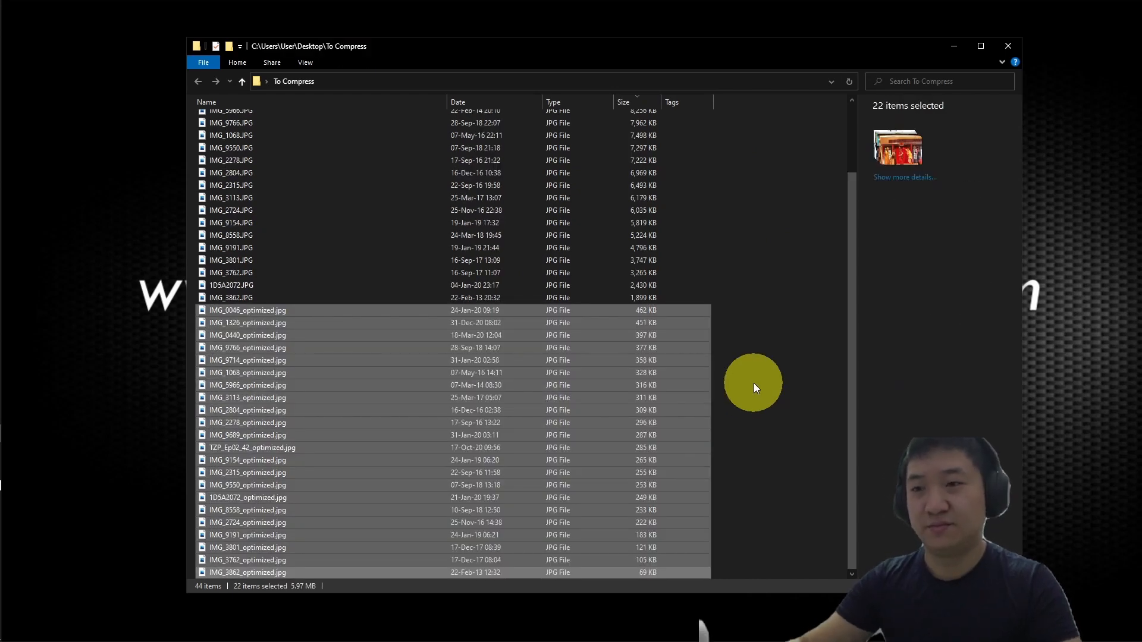
key("Delete")
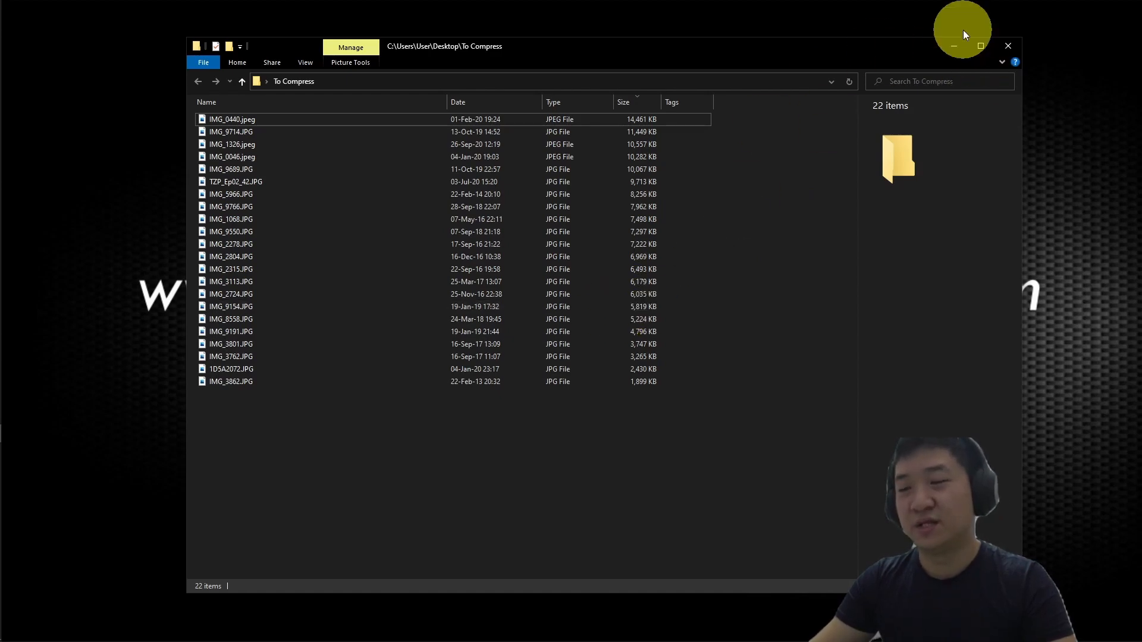
Launch a fresh Caesium window and add all photos from the To Compress folder to its image list
left_click(954, 46)
double_click(568, 145)
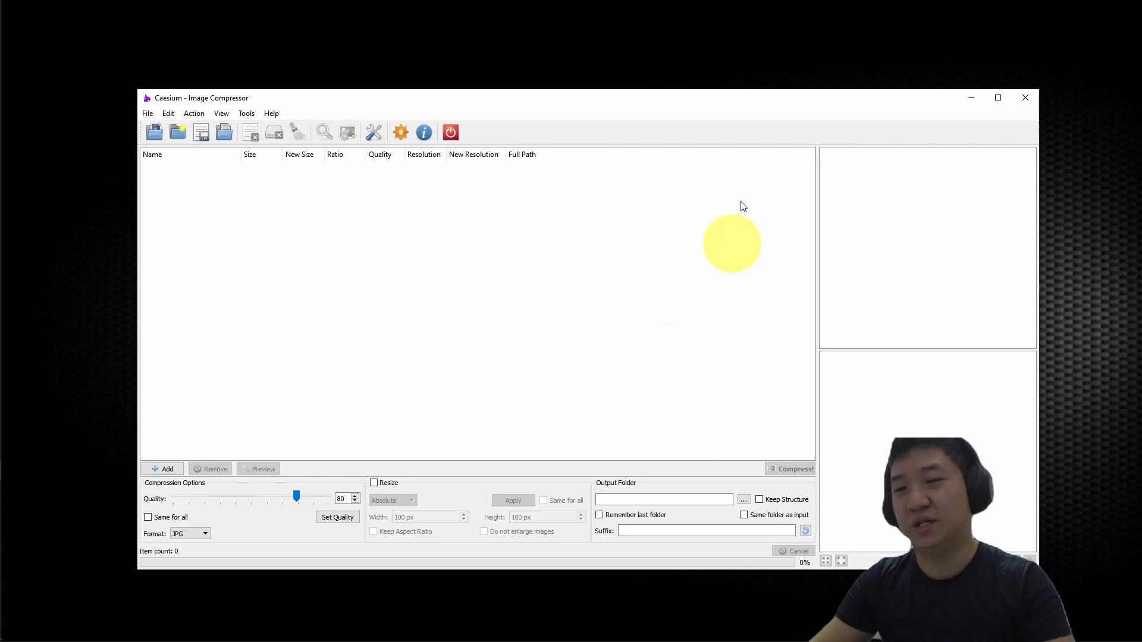
left_click_drag(839, 102, 864, 171)
double_click(501, 128)
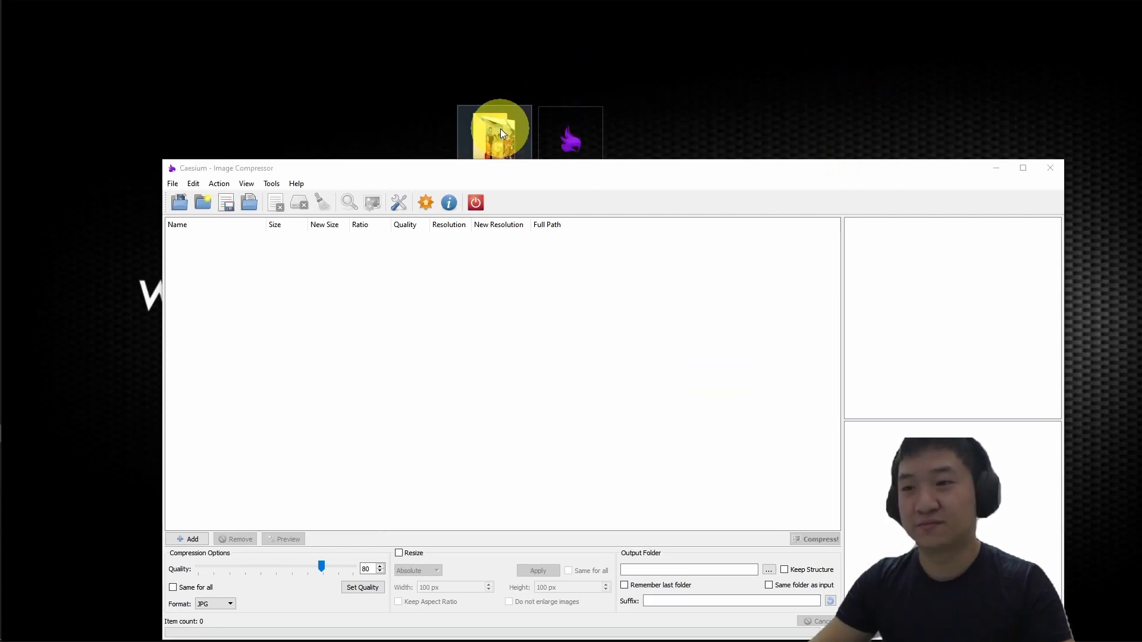
key("ctrl+a")
left_click_drag(345, 166, 179, 408)
left_click(1008, 46)
left_click_drag(844, 172, 830, 68)
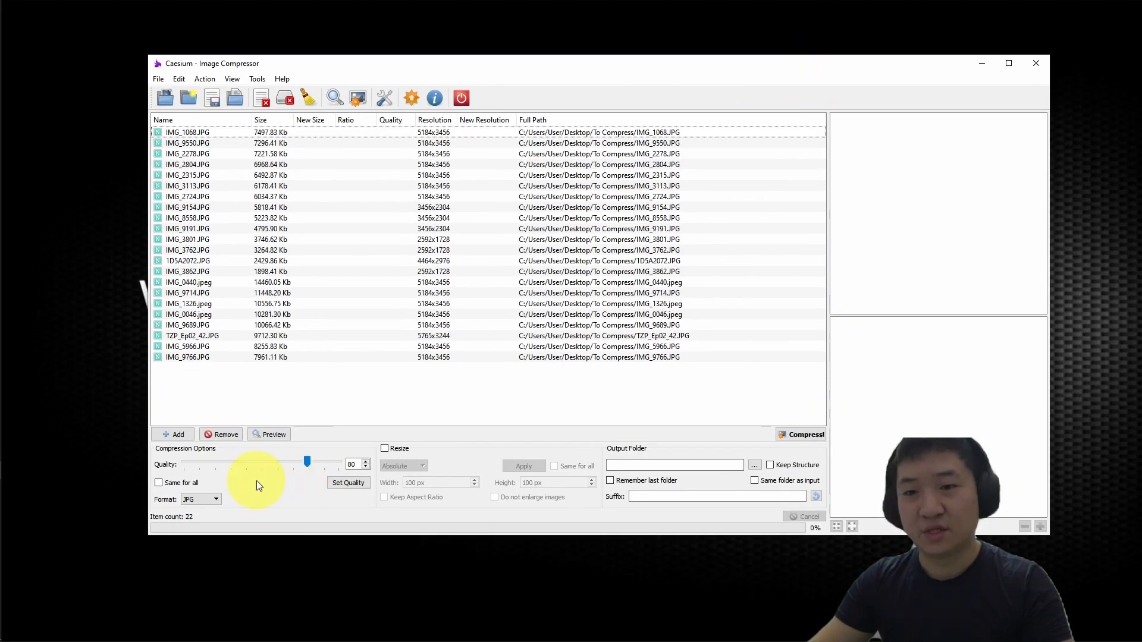
Apply quality 80 to all listed images and resize them all to 50% width and height, keeping the aspect ratio
left_click(191, 484)
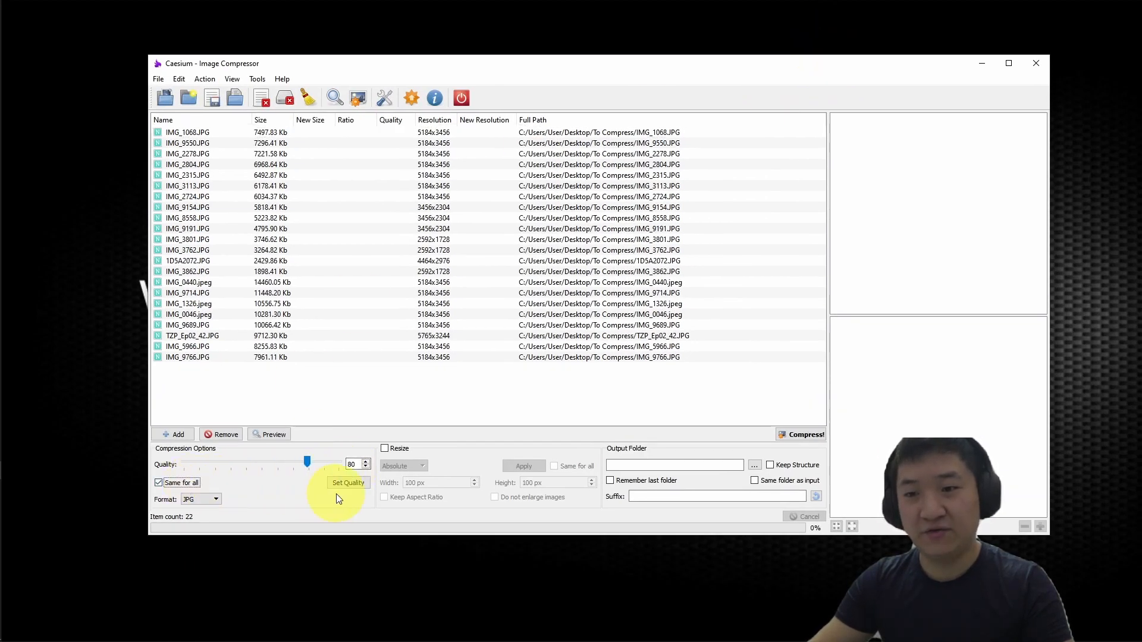
left_click(341, 487)
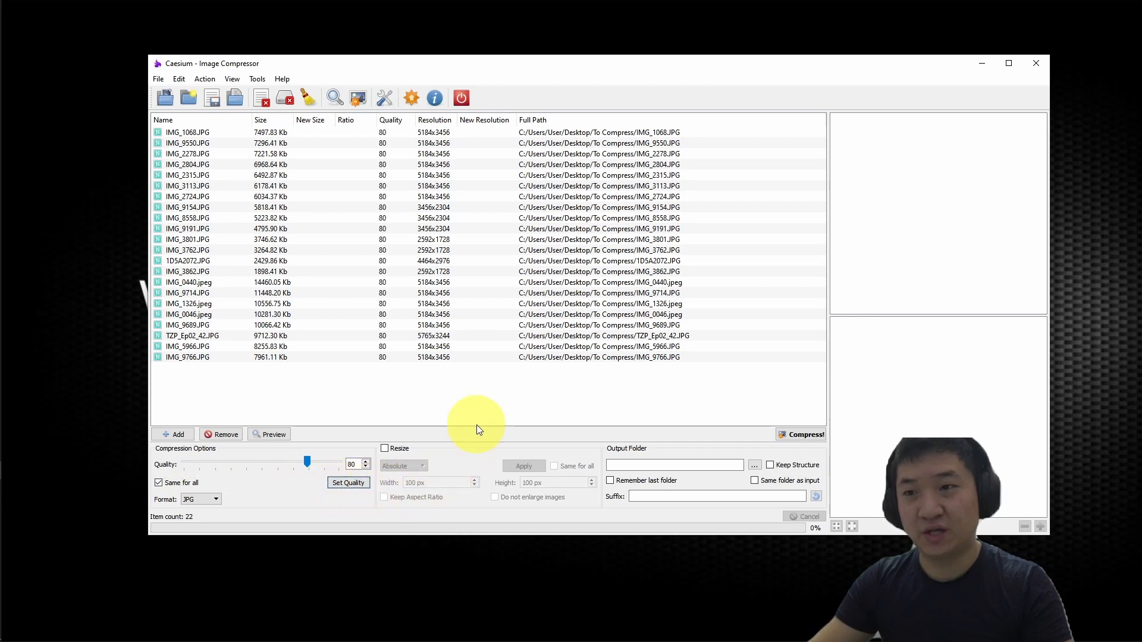
left_click(395, 447)
left_click(419, 463)
left_click(413, 485)
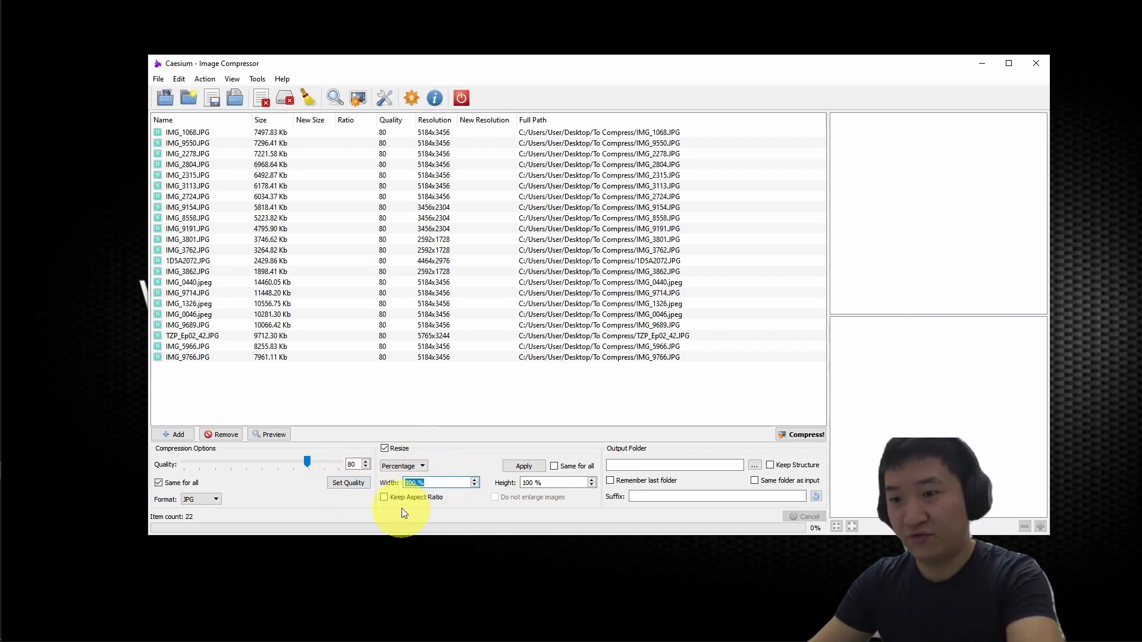
left_click(384, 498)
left_click_drag(431, 483, 363, 485)
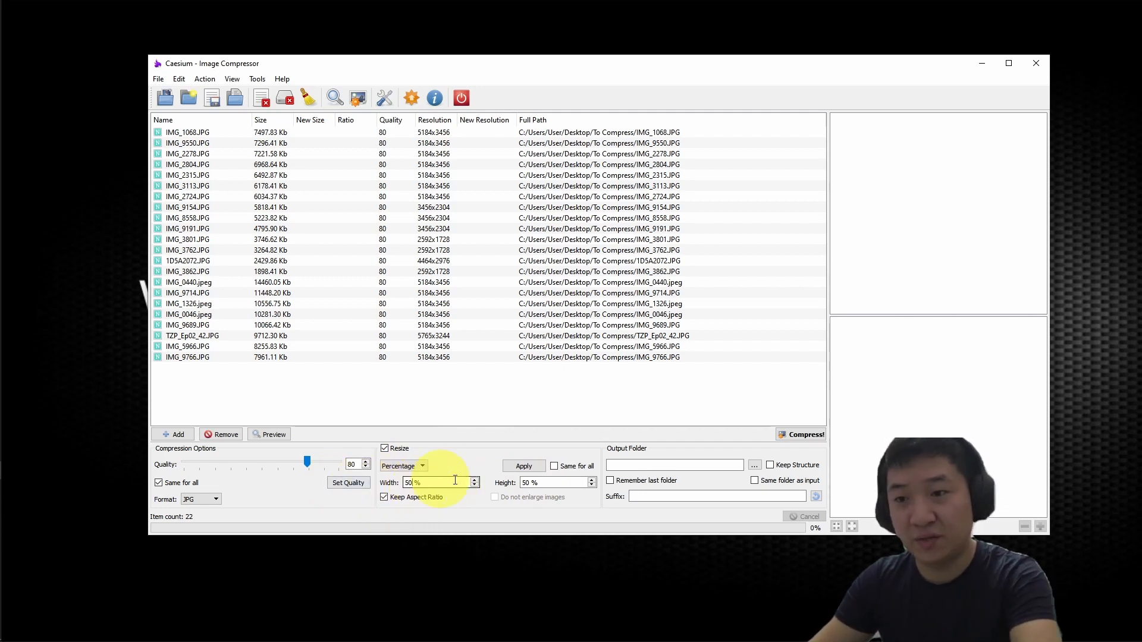
left_click(521, 468)
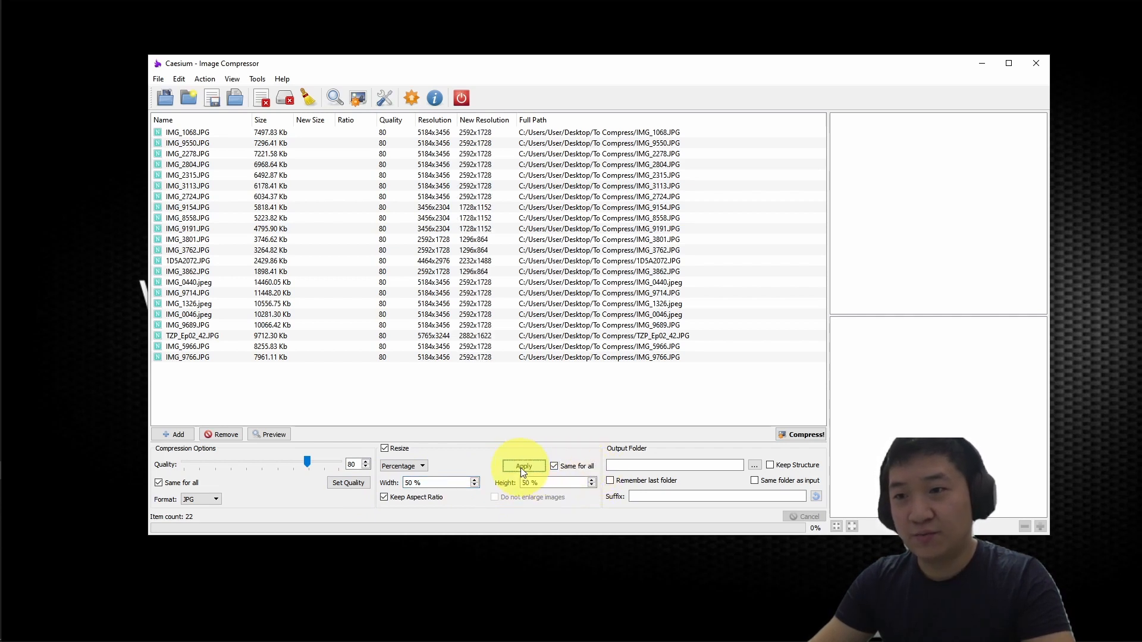
Compress all images into their input folder, keeping the structure and using the suffix "_optimized", and close Caesium
left_click(790, 466)
left_click(780, 483)
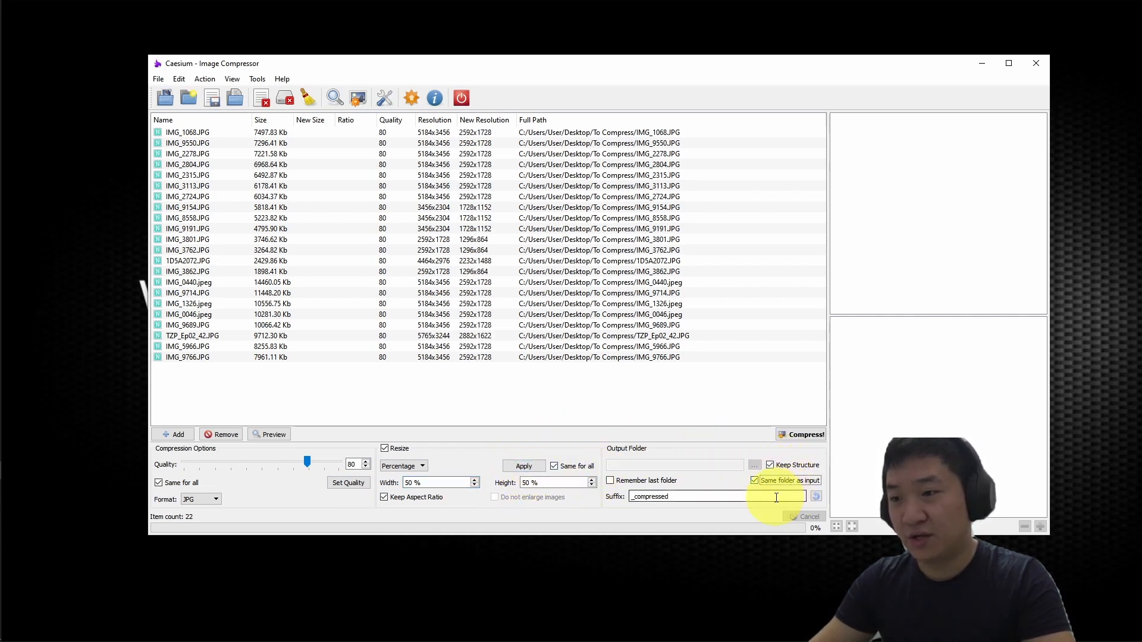
key("ctrl+a")
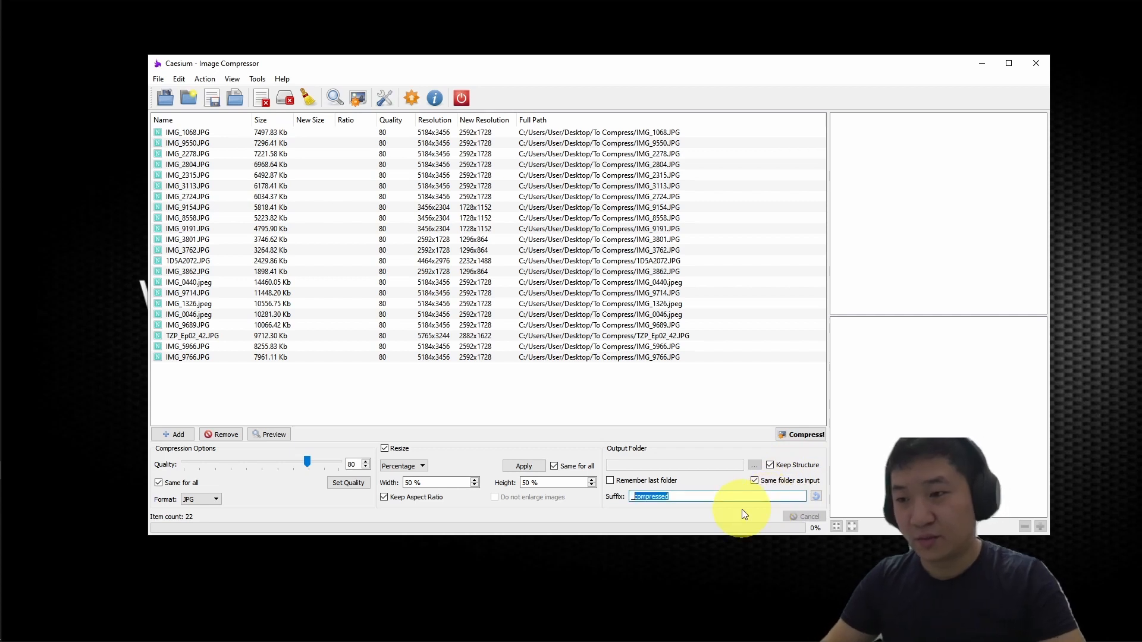
type("_optimized")
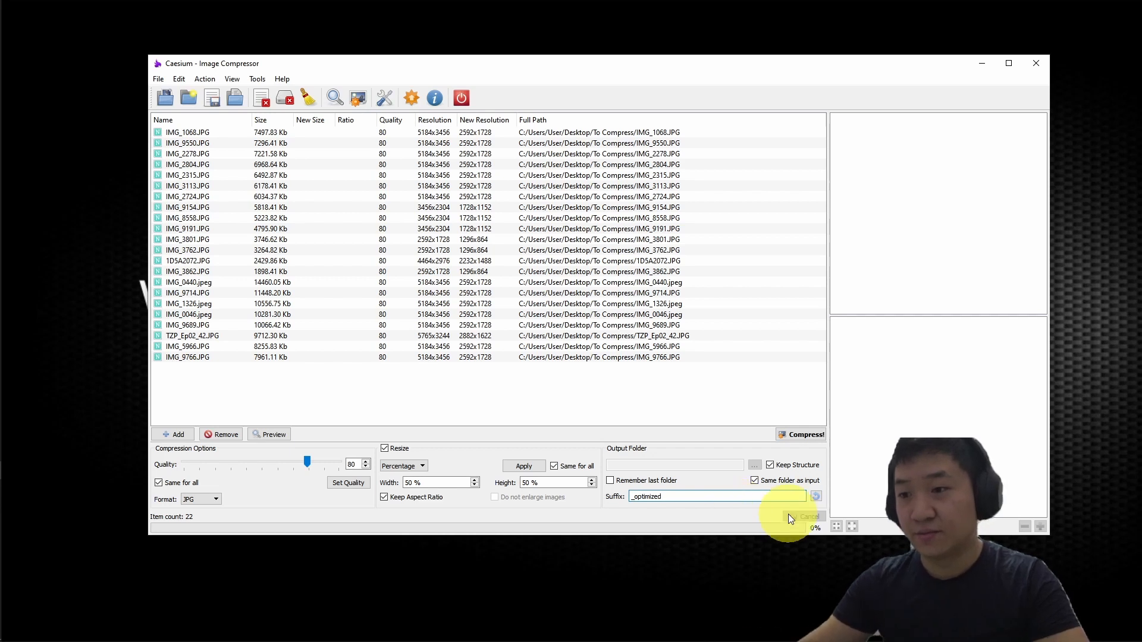
left_click(802, 432)
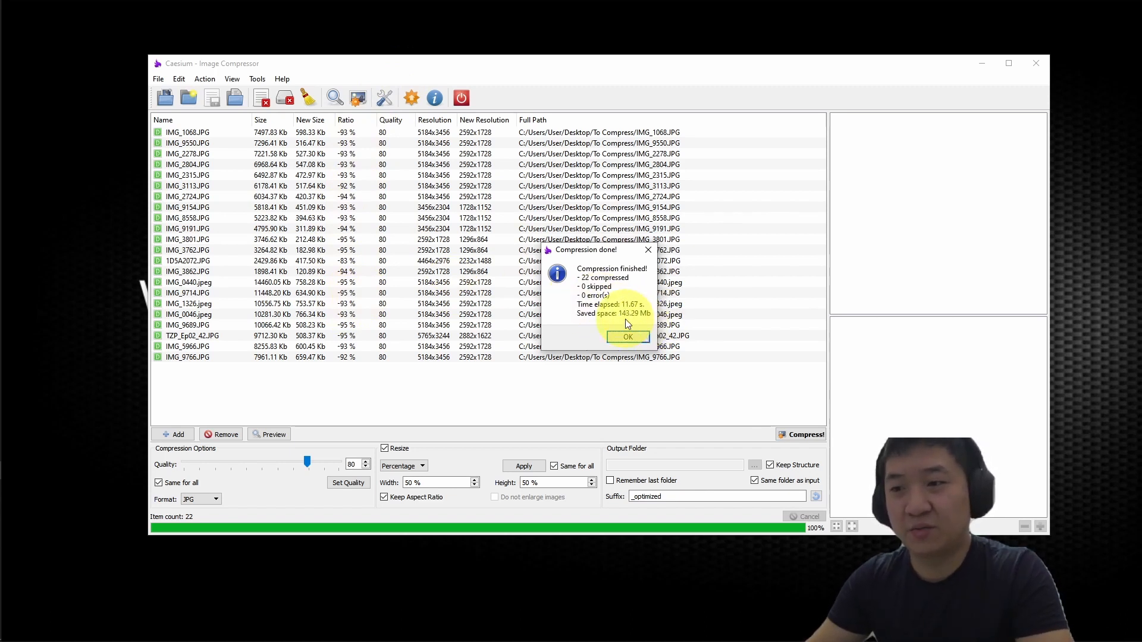
left_click(634, 335)
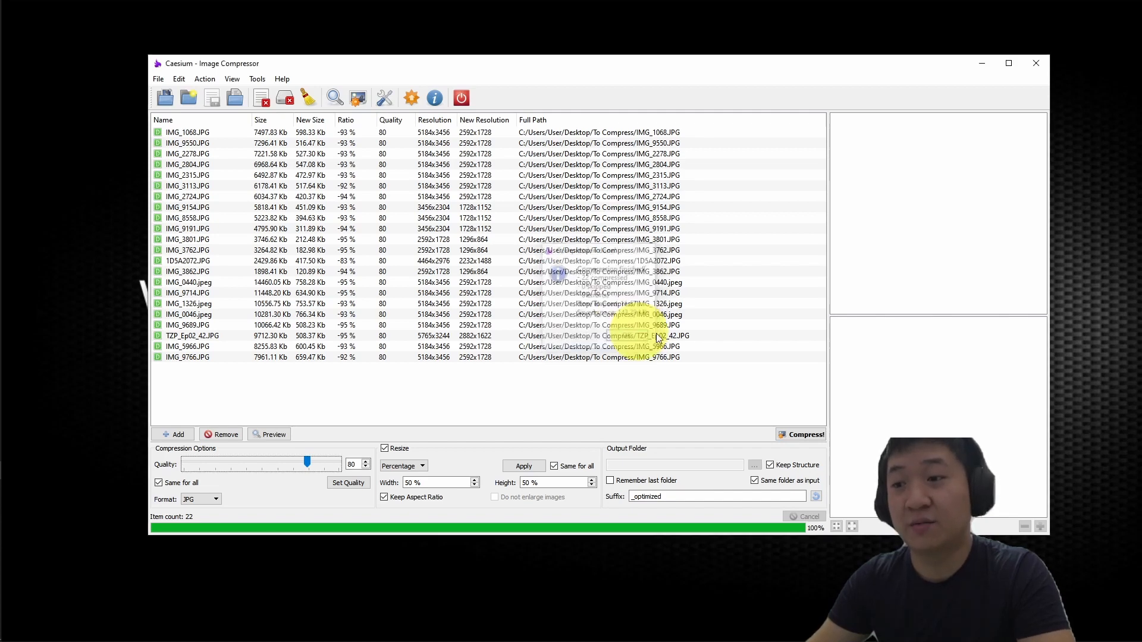
left_click(1036, 62)
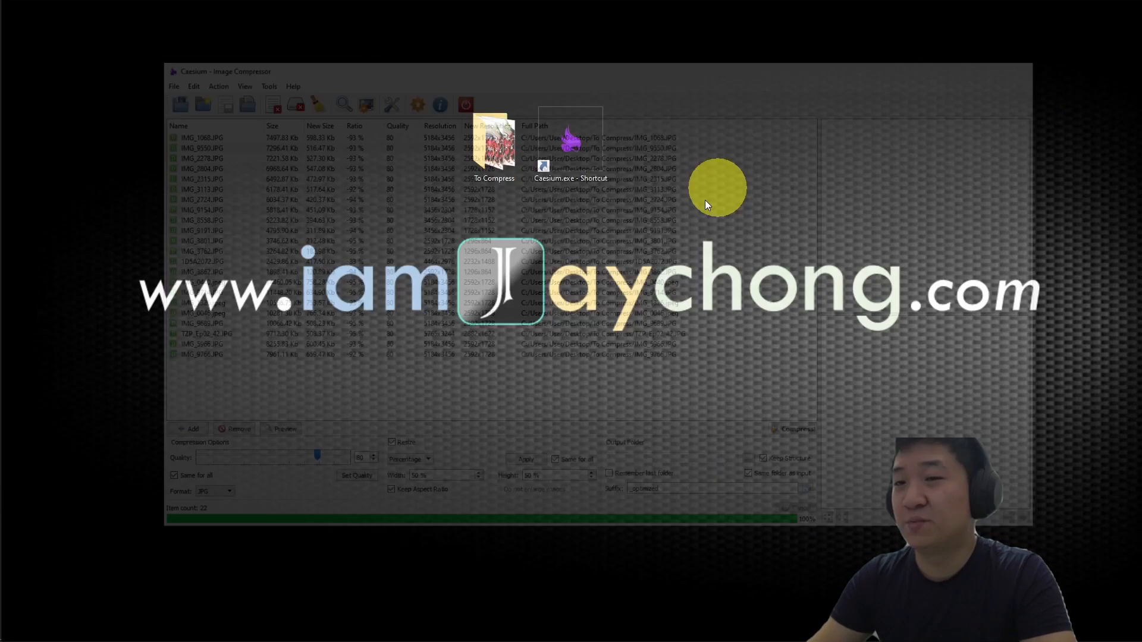
Open the To Compress folder sorted by name and view the file details of IMG_1068.JPG and IMG_1326.jpeg
double_click(491, 159)
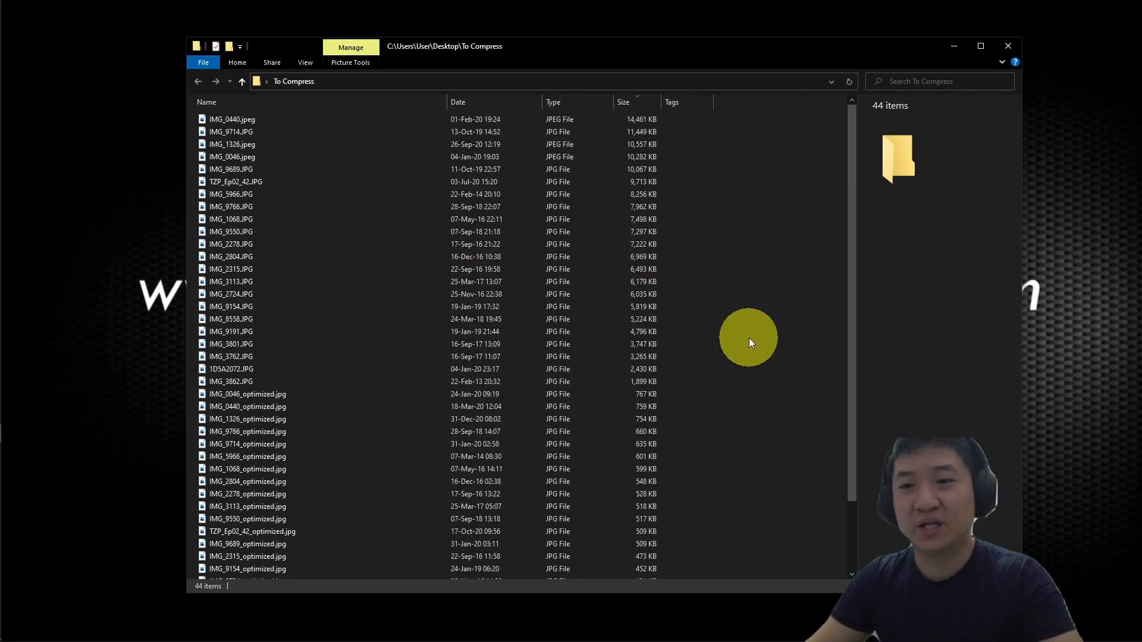
left_click(375, 103)
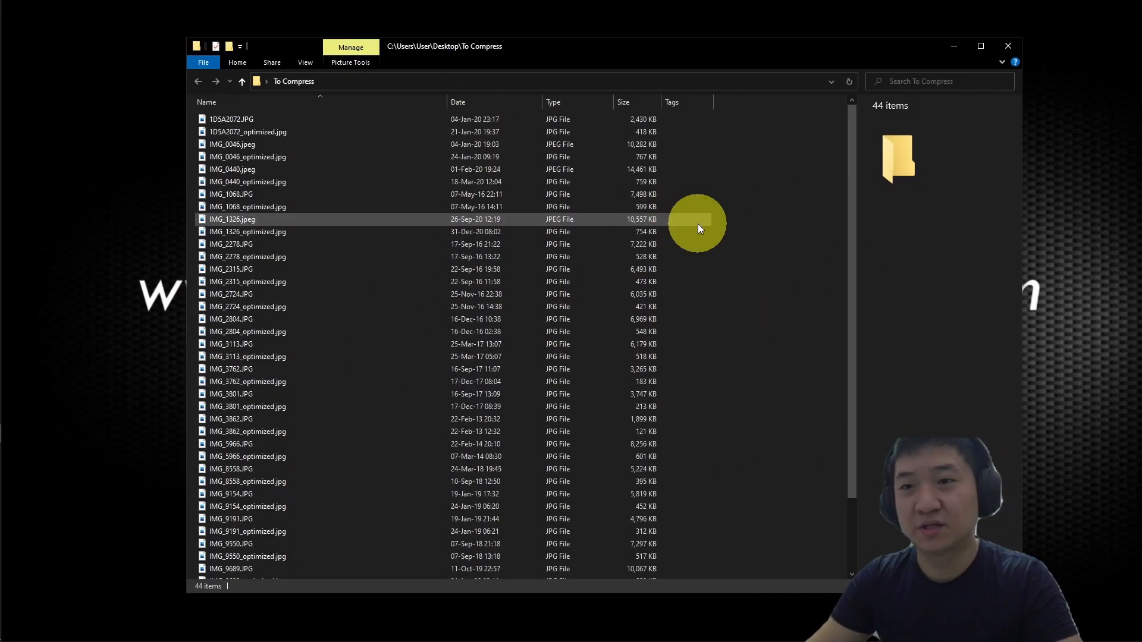
left_click(374, 197)
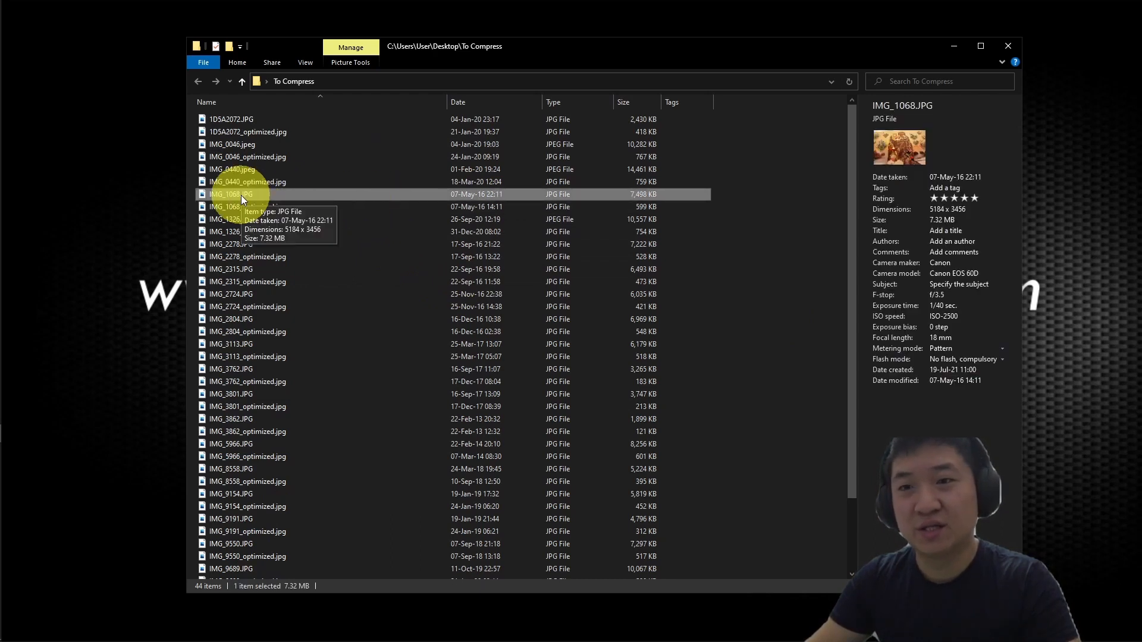
left_click(254, 221)
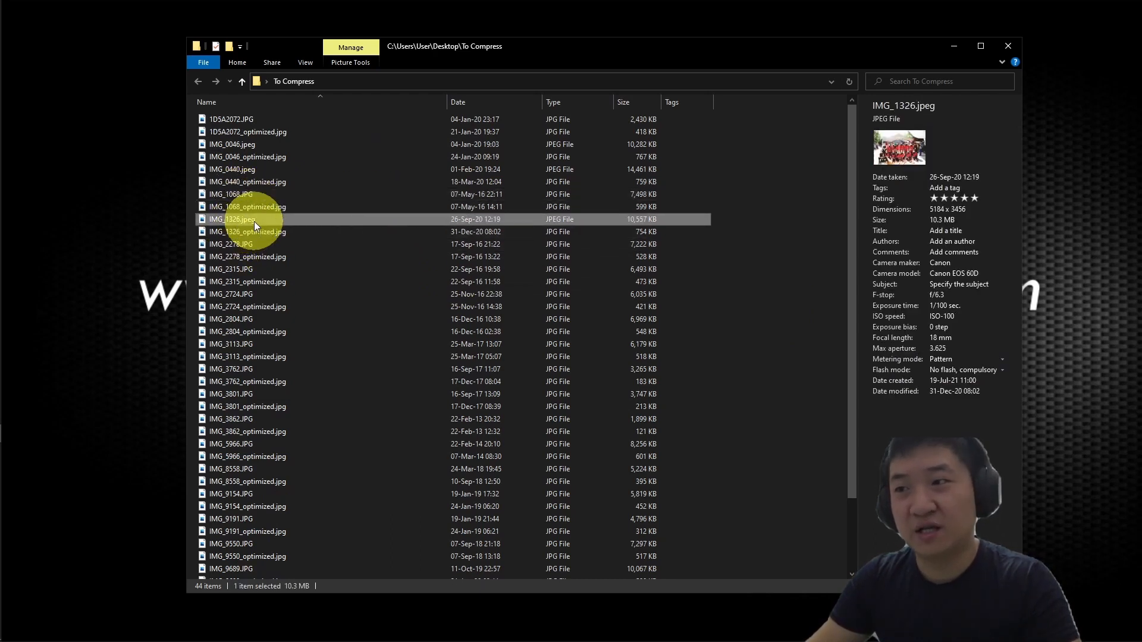
Open IMG_1326.jpeg and IMG_1326_optimized.jpg side by side, with the original on the left half of the screen
double_click(254, 221)
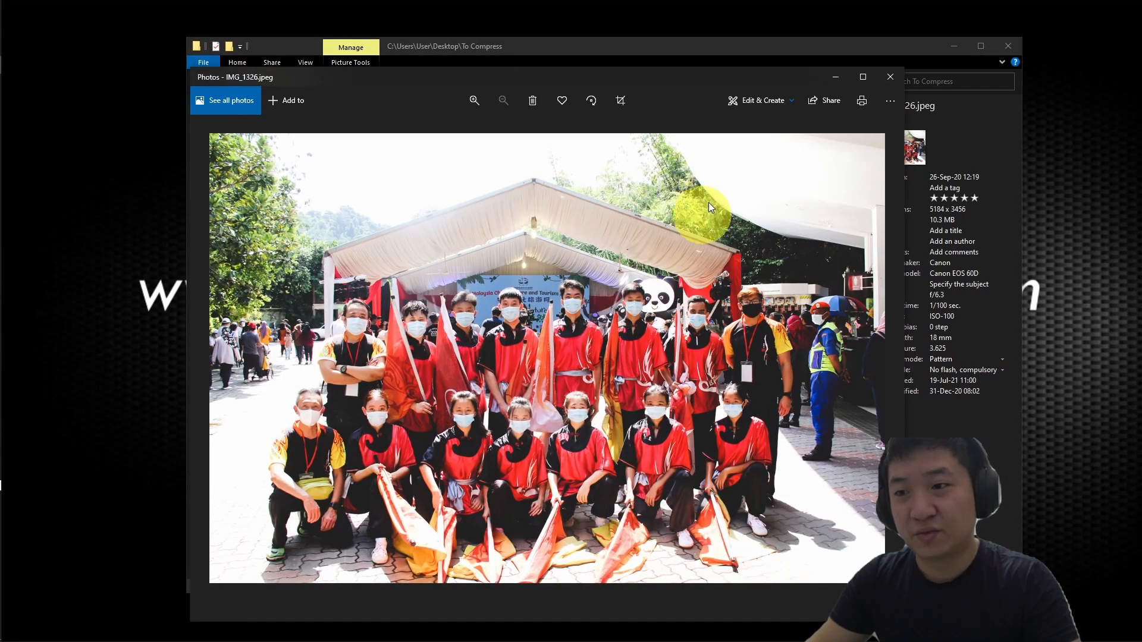
key("super+Left")
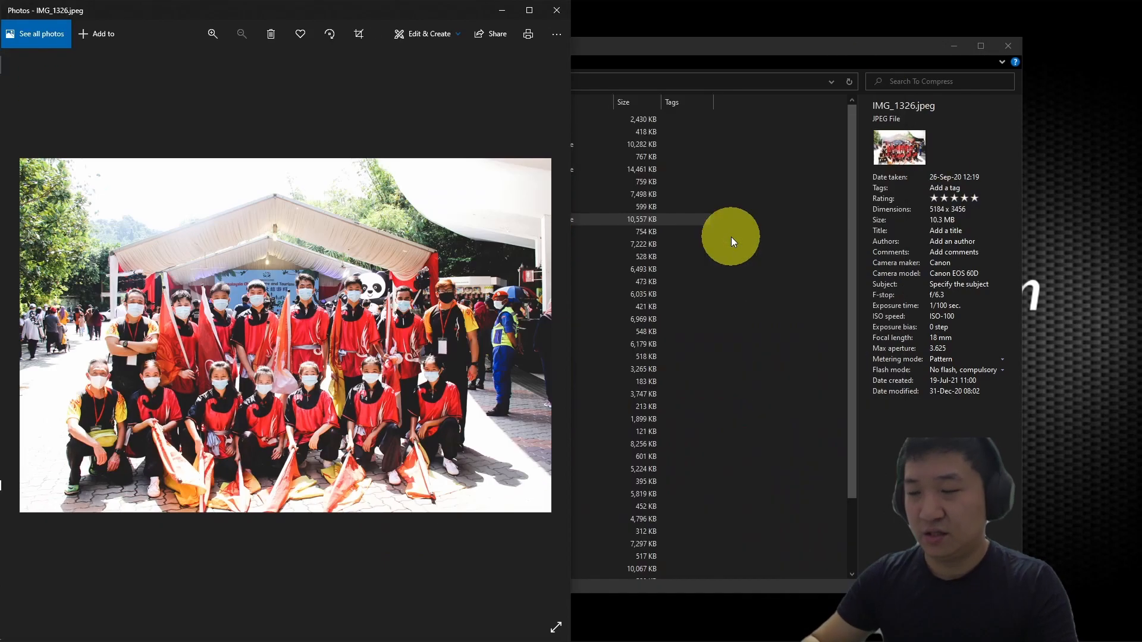
left_click(730, 237)
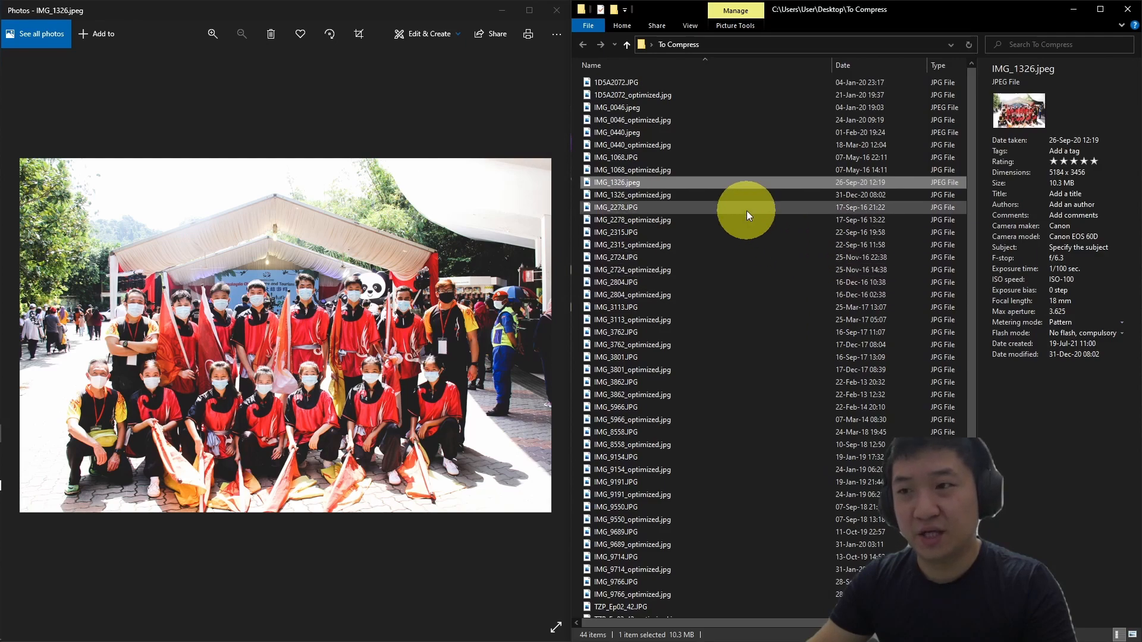
double_click(672, 195)
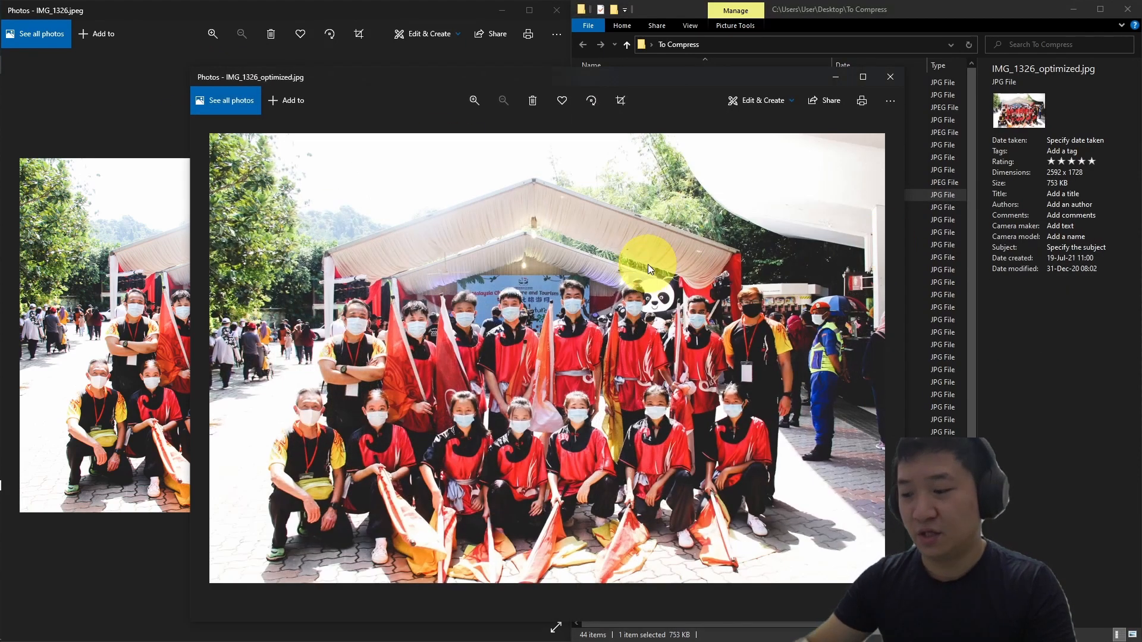
key("super+Right")
left_click(415, 259)
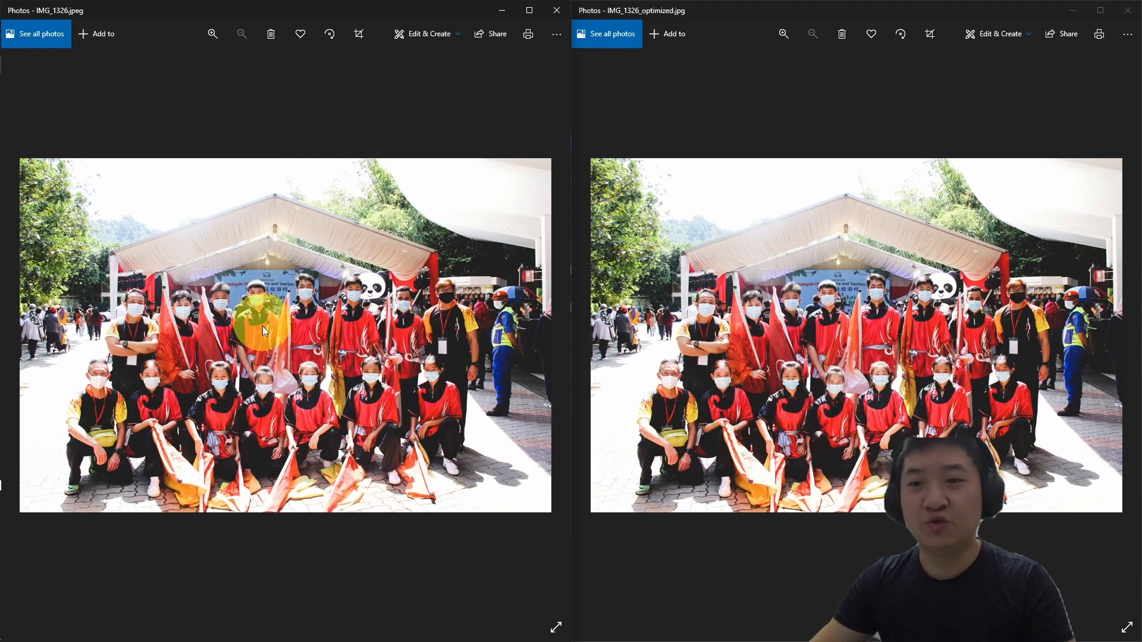
Zoom both versions of IMG_1326 in on the performers in front of the stage banner to compare fine detail
scroll(251, 286, "up", 5)
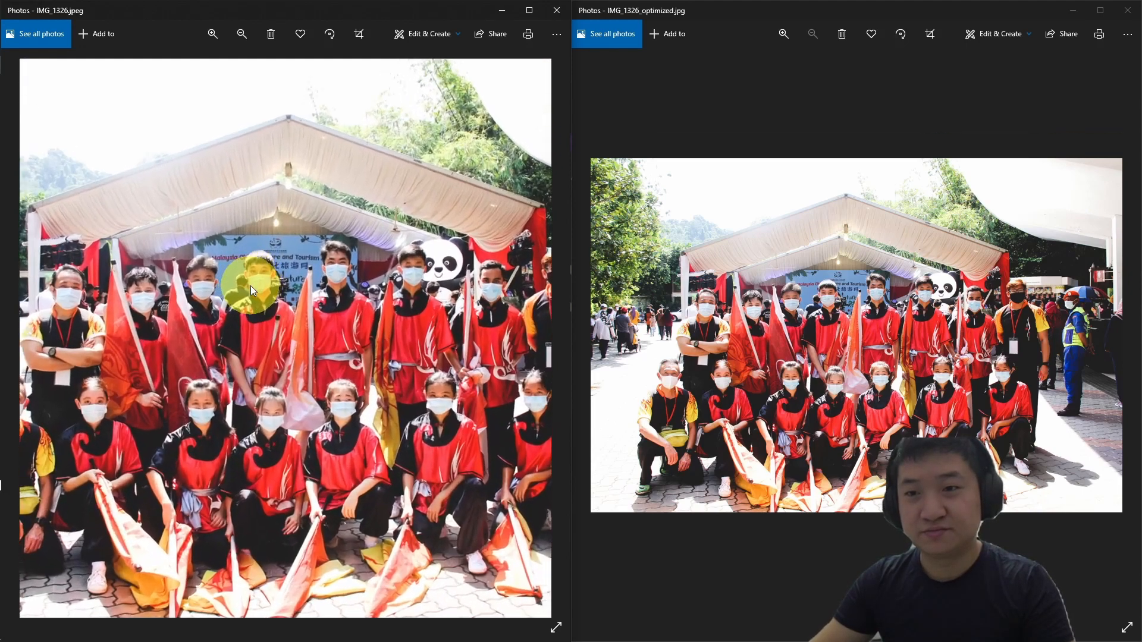
scroll(301, 260, "up", 2)
left_click_drag(390, 246, 387, 272)
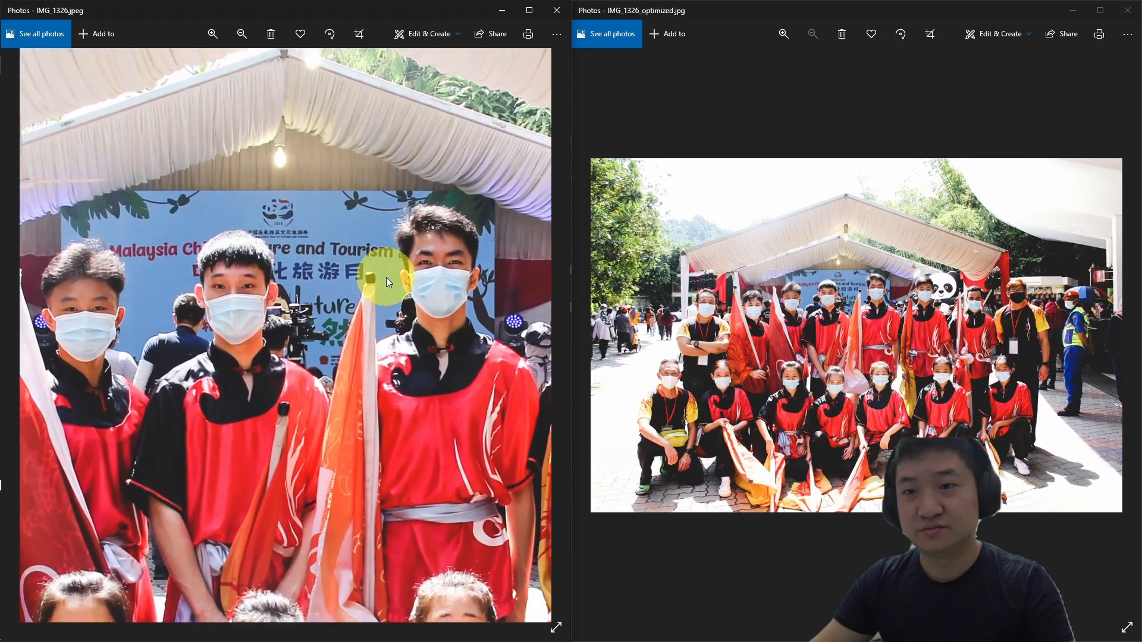
scroll(829, 285, "up", 6)
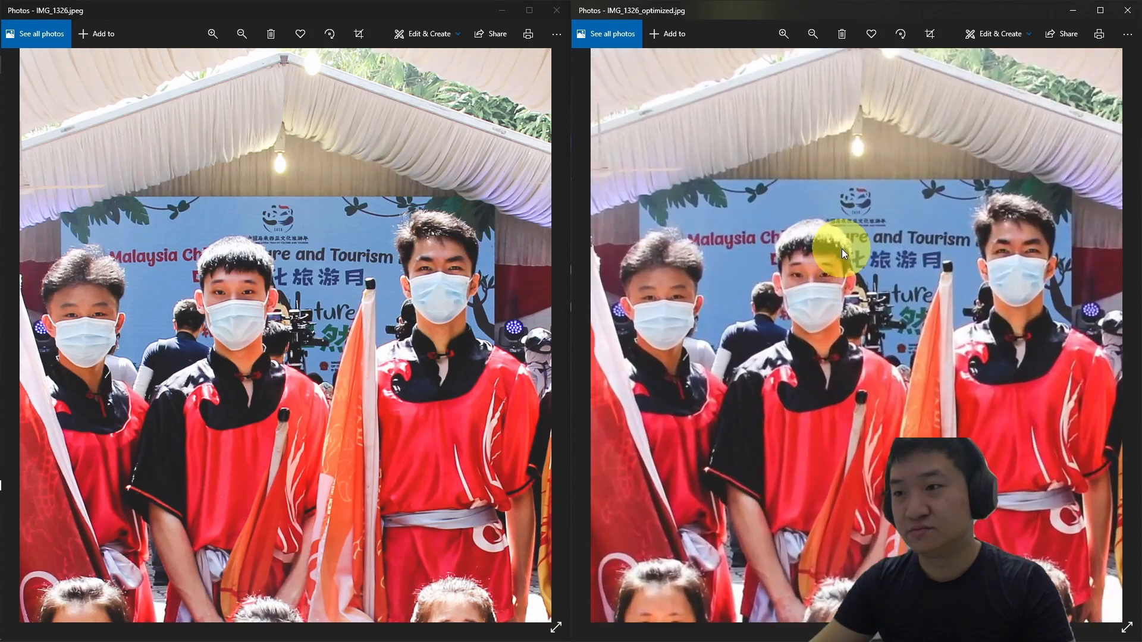
left_click_drag(841, 248, 959, 265)
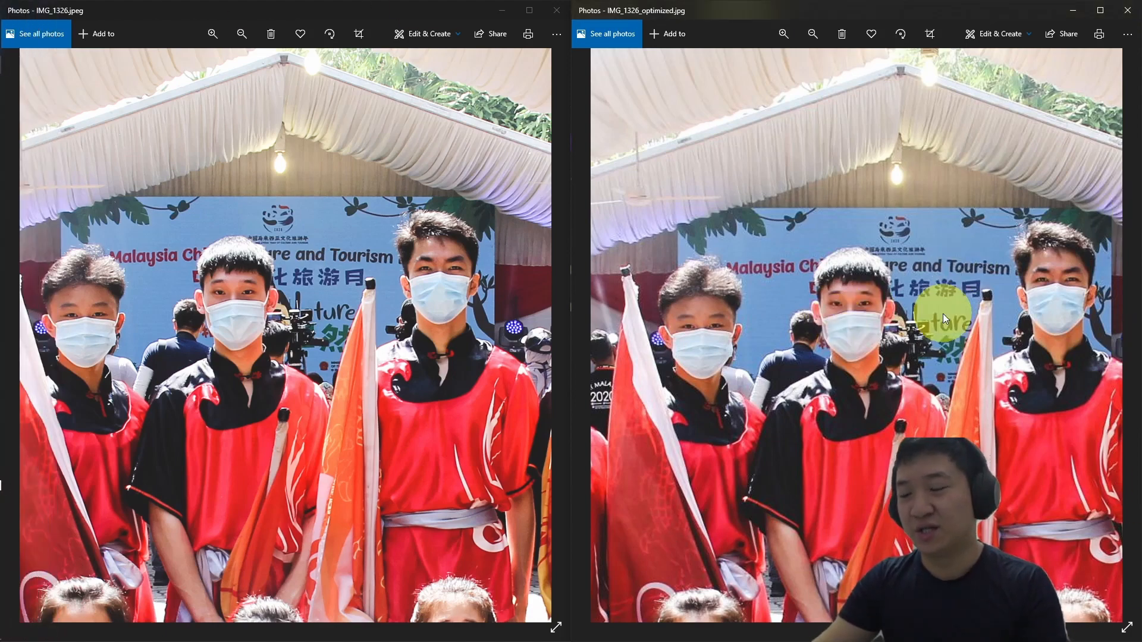
Zoom both versions of IMG_1326 out to a similar wider view of the group and compare them
scroll(943, 313, "down", 2)
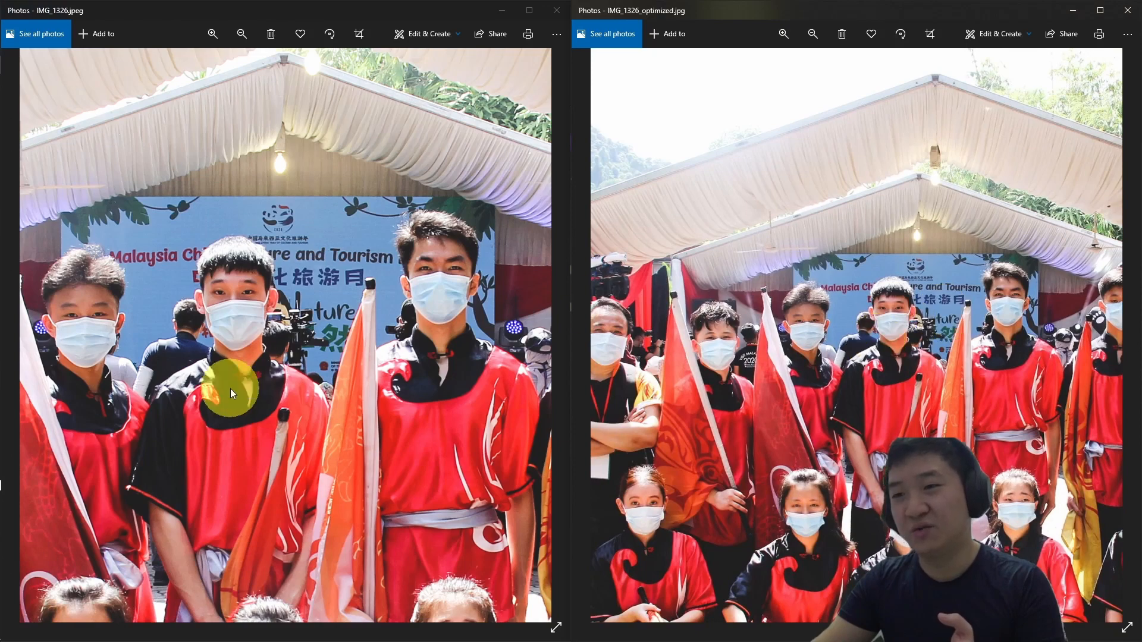
scroll(344, 383, "down", 2)
scroll(344, 383, "down", 3)
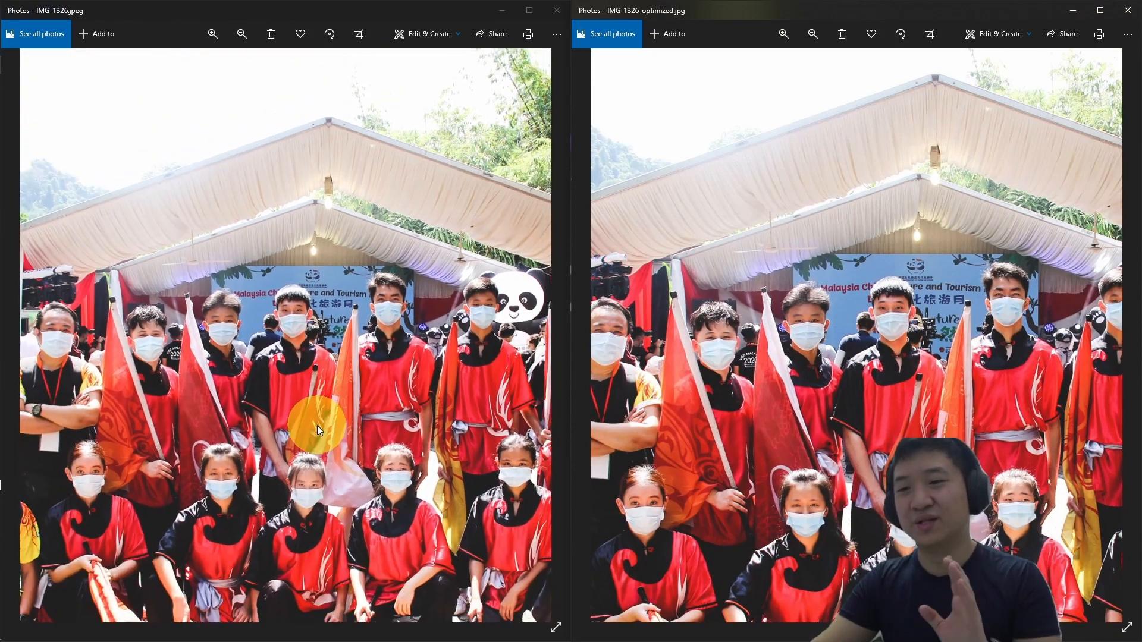
scroll(787, 386, "down", 2)
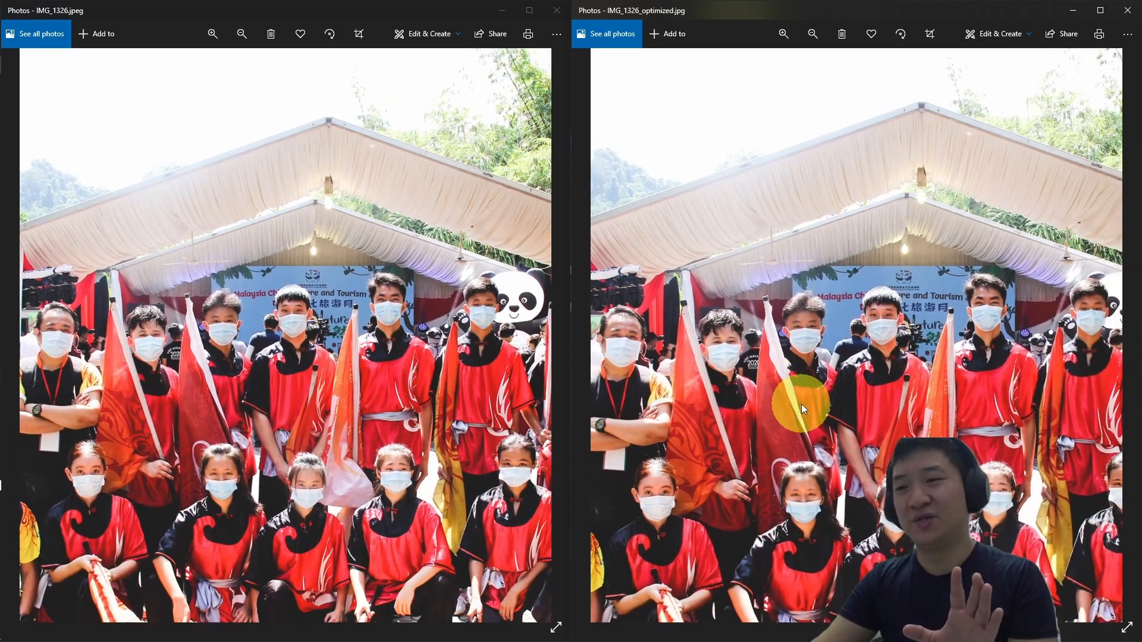